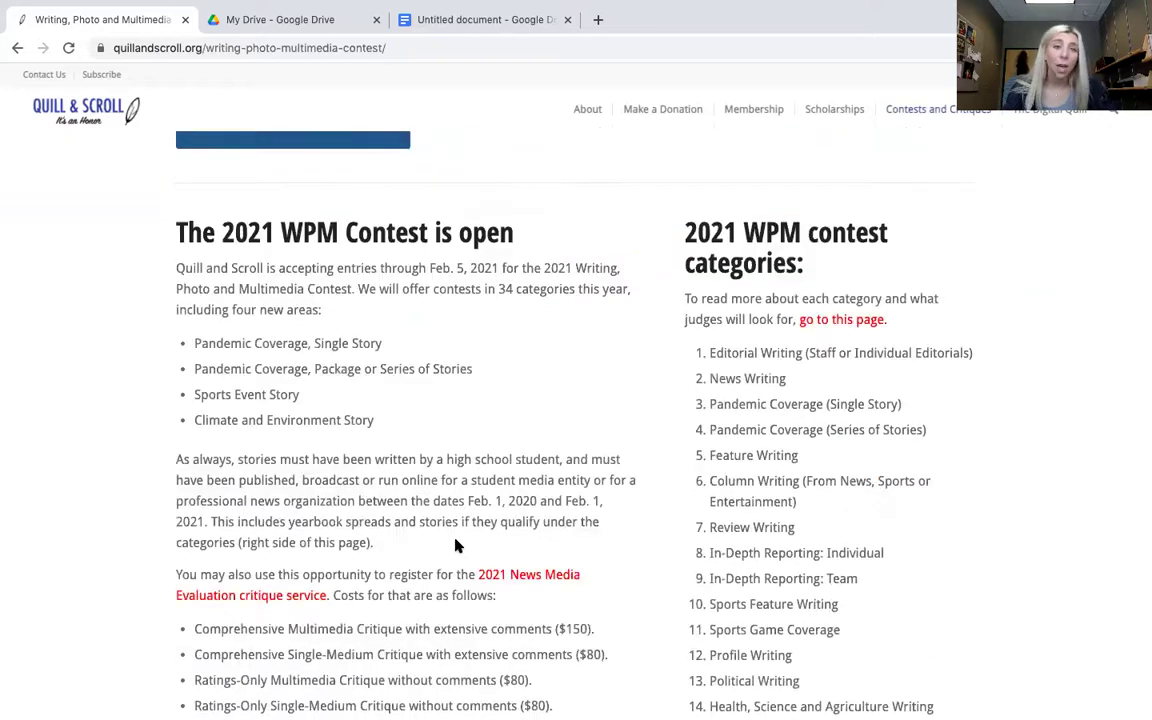
{"action": "scroll", "coordinate": [824, 372], "scroll_direction": "up", "scroll_amount": 1}
{"action": "scroll", "coordinate": [800, 400], "scroll_direction": "down", "scroll_amount": 2}
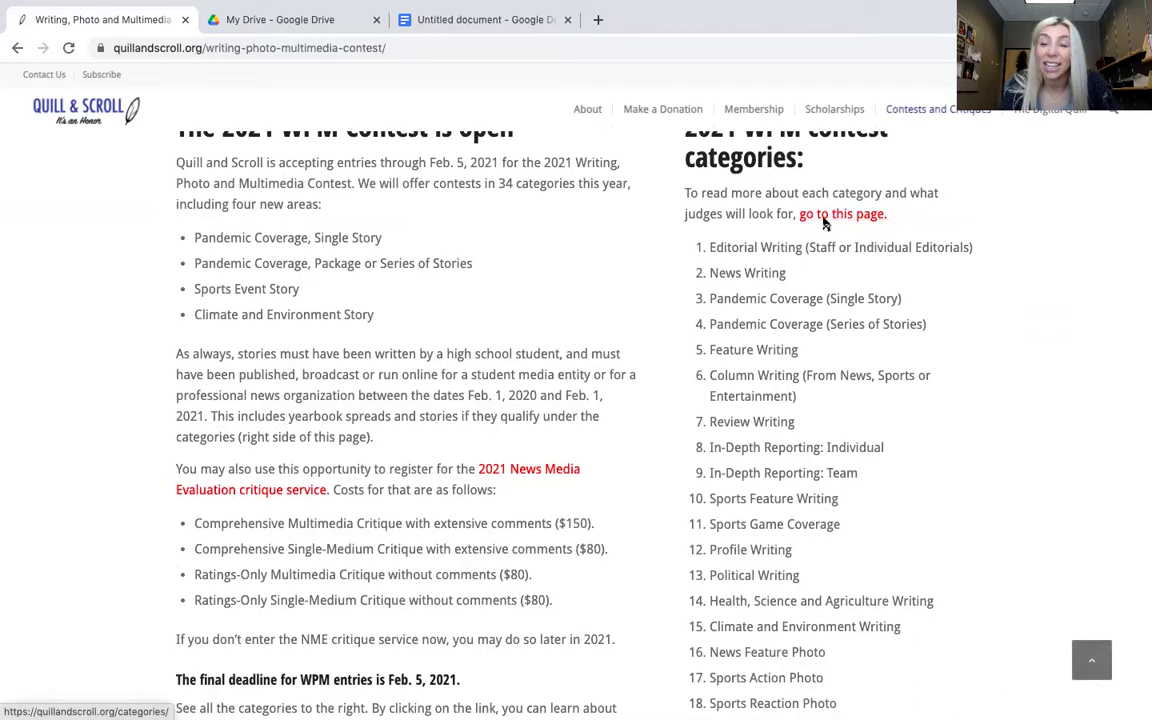
{"action": "scroll", "coordinate": [487, 620], "scroll_direction": "down", "scroll_amount": 3}
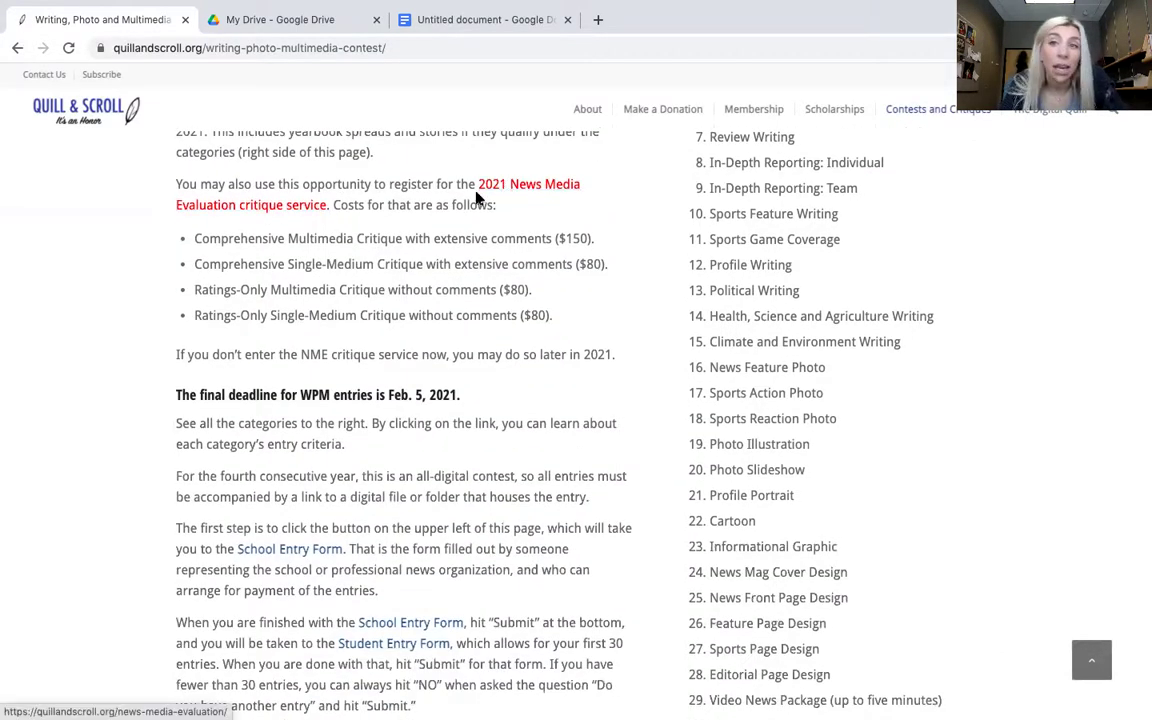
{"action": "scroll", "coordinate": [476, 197], "scroll_direction": "up", "scroll_amount": 4}
{"action": "scroll", "coordinate": [476, 197], "scroll_direction": "up", "scroll_amount": 1}
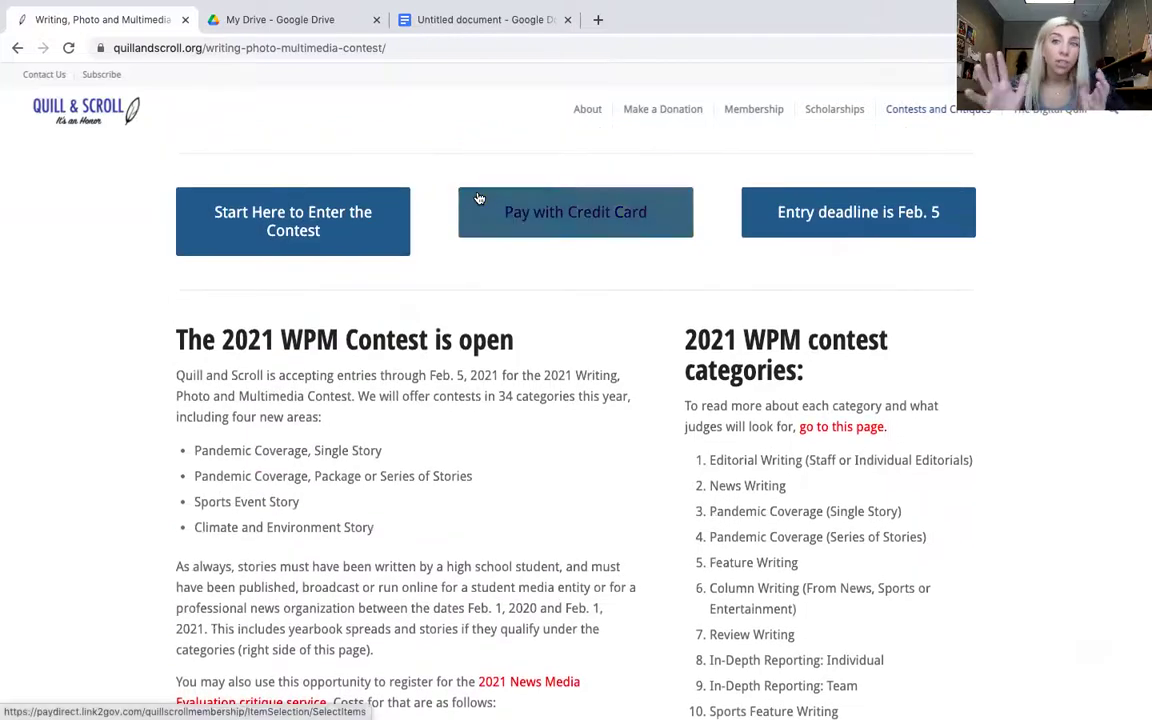
{"action": "left_click", "coordinate": [349, 240]}
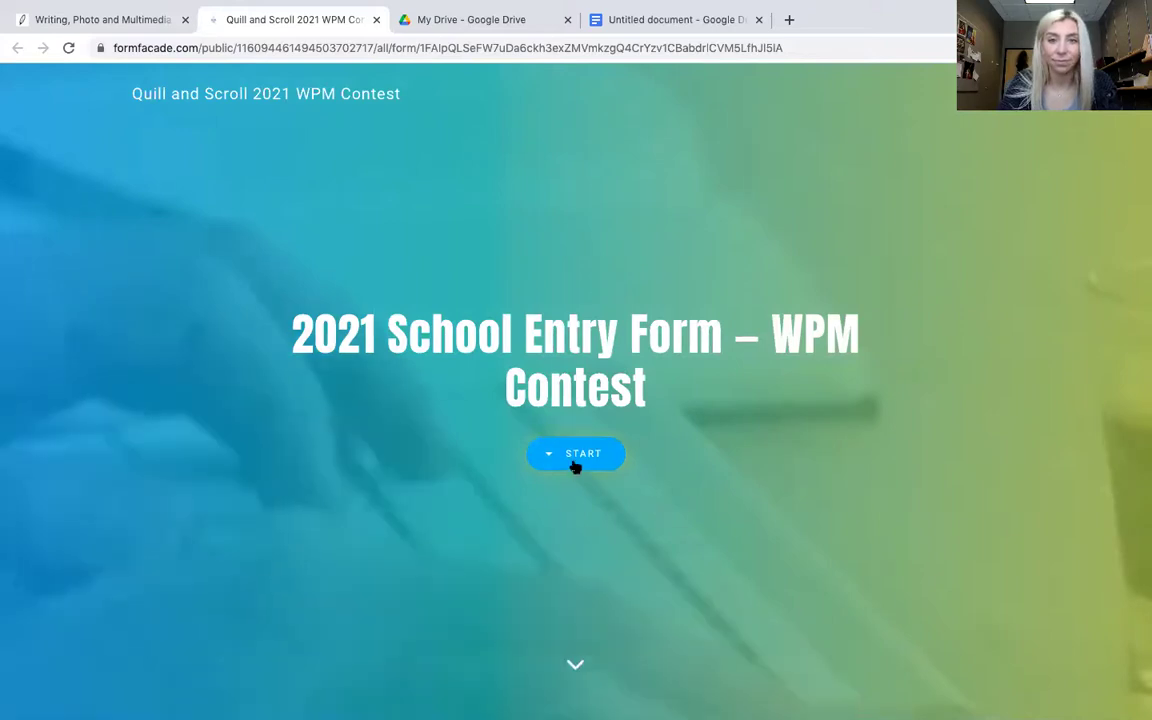
- Start the 2021 School Entry Form and fill in the contact e-mail from the autofill suggestion
{"action": "left_click", "coordinate": [576, 464]}
{"action": "left_click", "coordinate": [480, 303]}
{"action": "type", "text": "quill"}
{"action": "left_click", "coordinate": [376, 345]}
- Enter the adviser's name, the school name, street address and city/state
{"action": "left_click", "coordinate": [385, 359]}
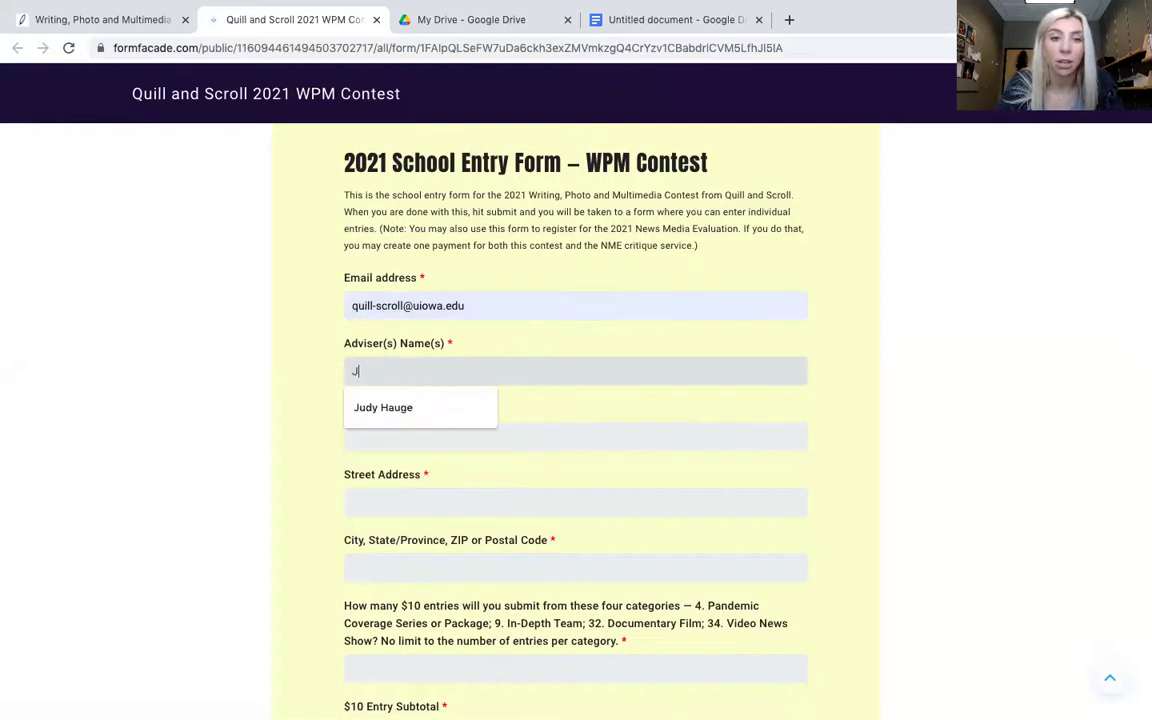
{"action": "key", "text": "Tab"}
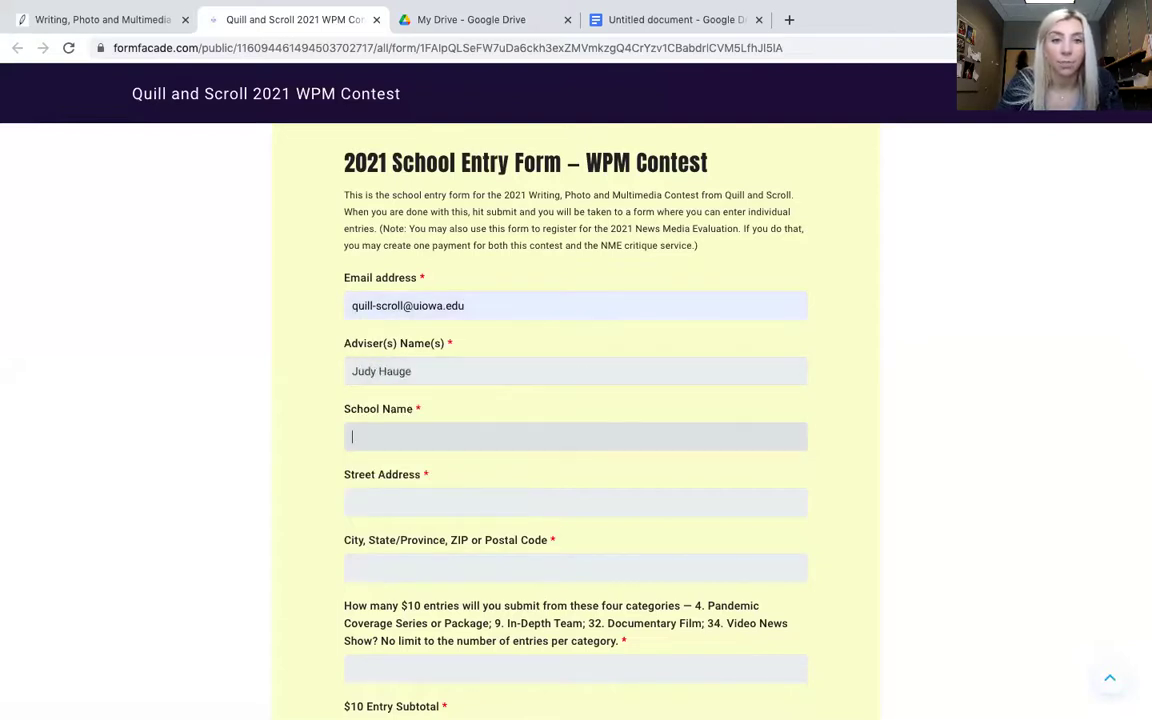
{"action": "type", "text": "University of Iowa"}
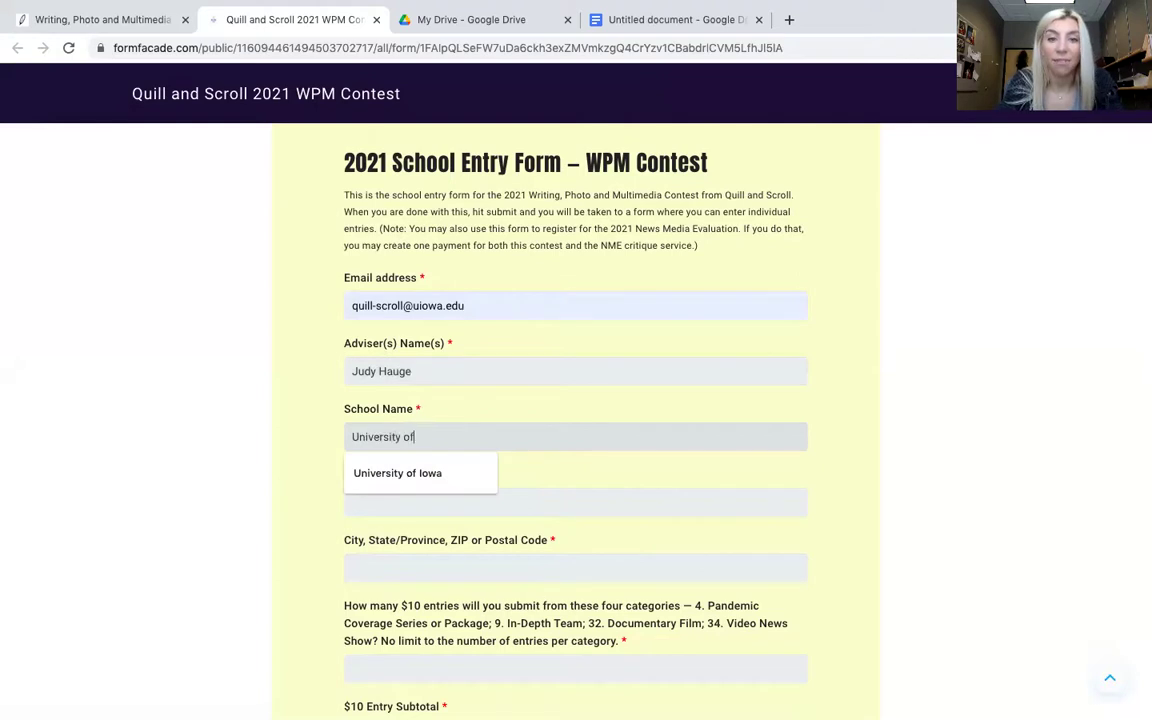
{"action": "key", "text": "Tab"}
{"action": "scroll", "coordinate": [782, 489], "scroll_direction": "down", "scroll_amount": 1}
{"action": "type", "text": "AJB"}
{"action": "key", "text": "Tab"}
{"action": "type", "text": "Iowa"}
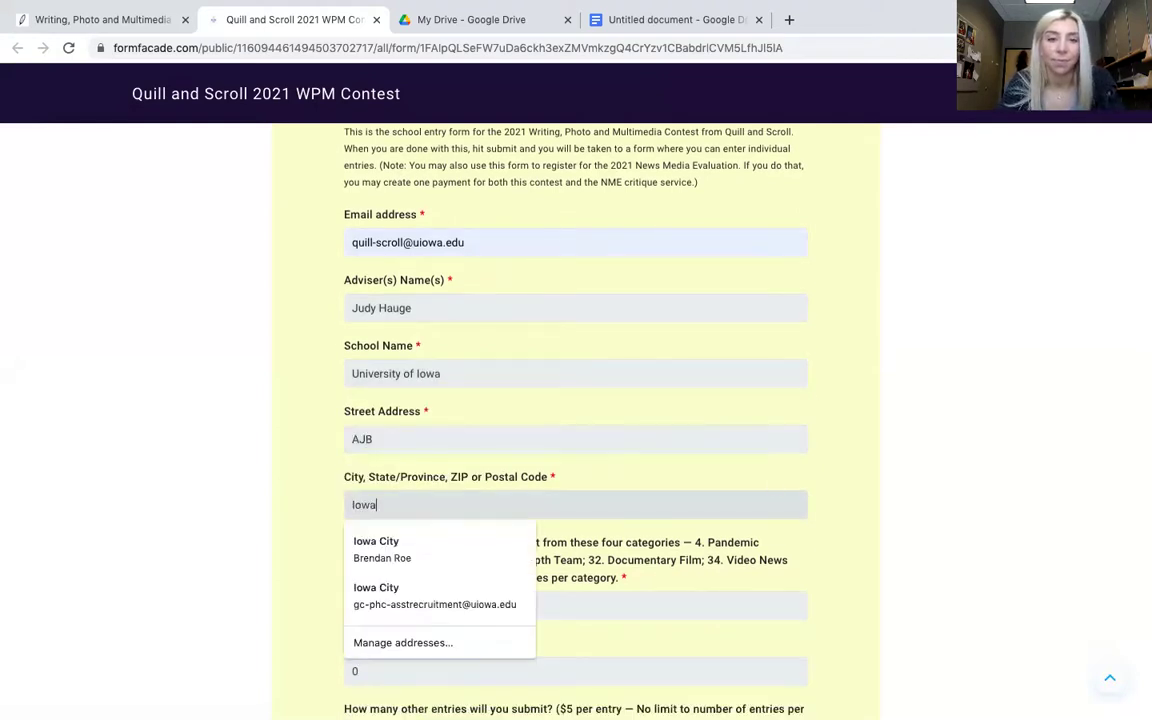
{"action": "type", "text": " City, iA"}
{"action": "key", "text": "Tab"}
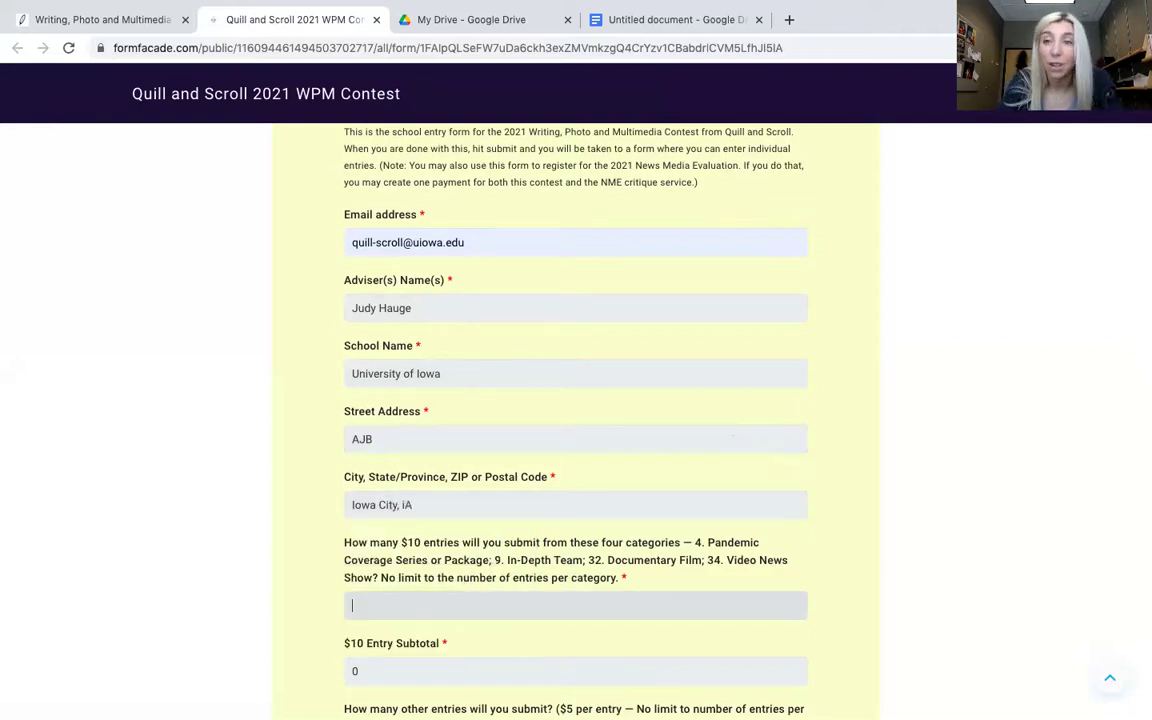
{"action": "scroll", "coordinate": [514, 437], "scroll_direction": "down", "scroll_amount": 4}
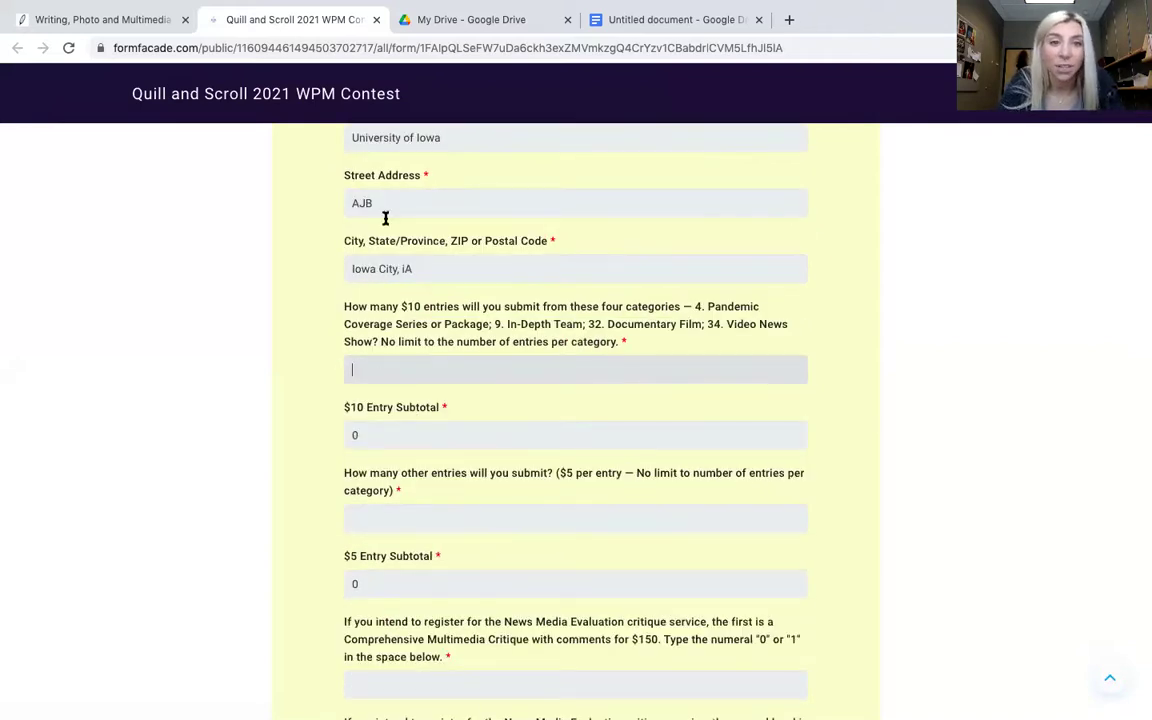
- Correct the state abbreviation to 'IA' and enter 2 $10 entries
{"action": "left_click", "coordinate": [401, 262]}
{"action": "key", "text": "BackSpace"}
{"action": "key", "text": "BackSpace"}
{"action": "type", "text": "IA"}
{"action": "left_click", "coordinate": [406, 376]}
{"action": "scroll", "coordinate": [517, 375], "scroll_direction": "down", "scroll_amount": 1}
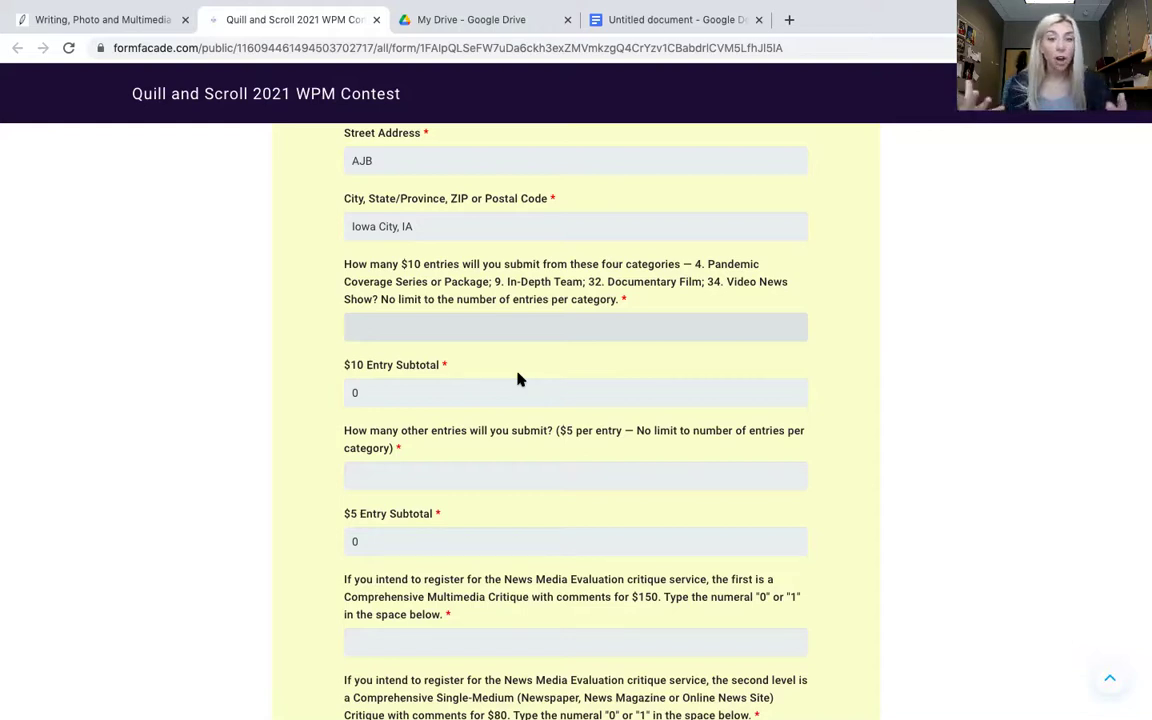
{"action": "type", "text": "2"}
{"action": "key", "text": "Tab"}
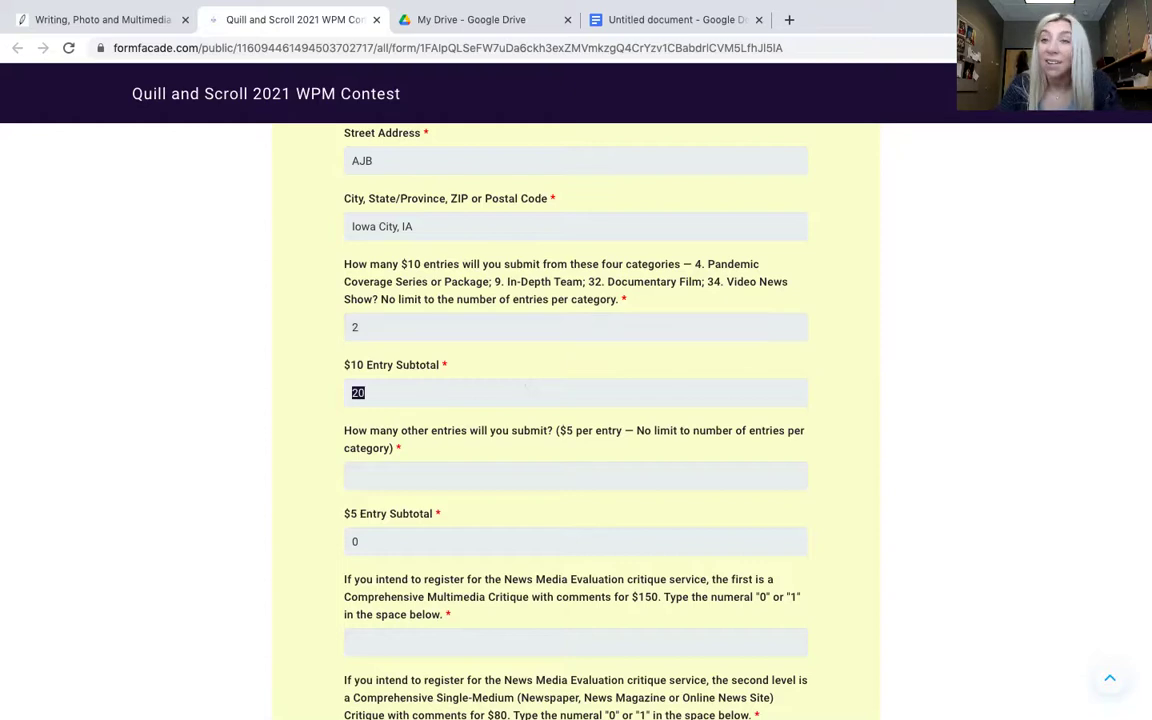
{"action": "left_click", "coordinate": [417, 403]}
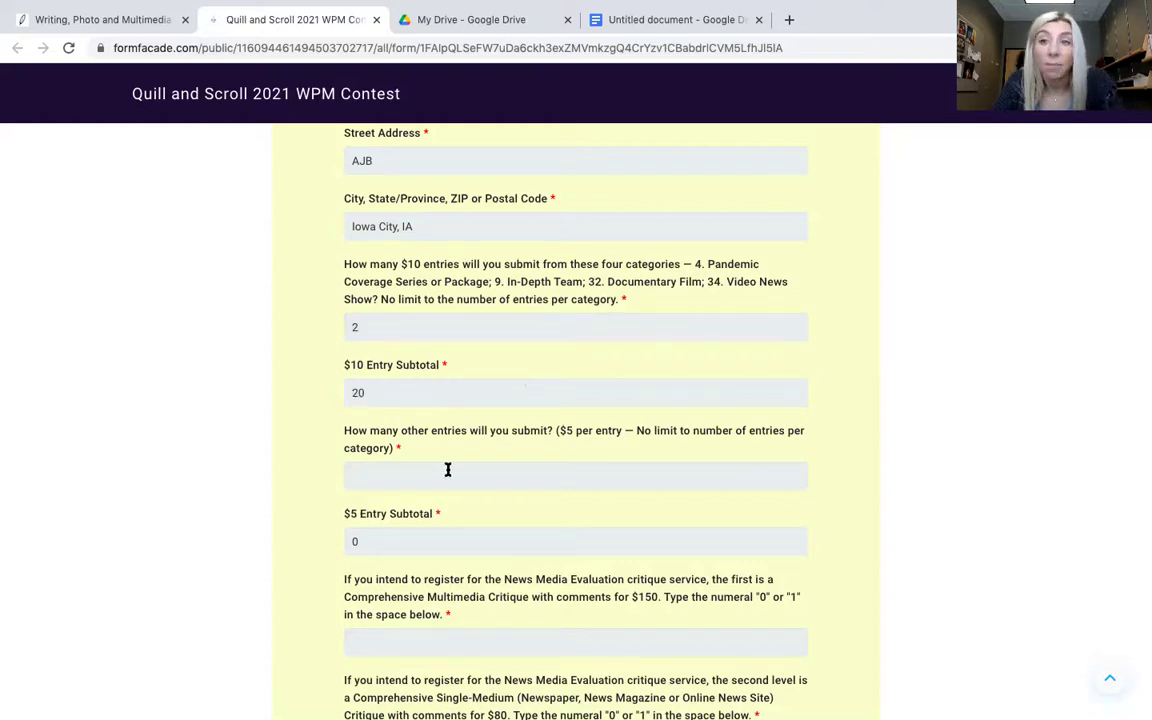
{"action": "scroll", "coordinate": [448, 469], "scroll_direction": "down", "scroll_amount": 1}
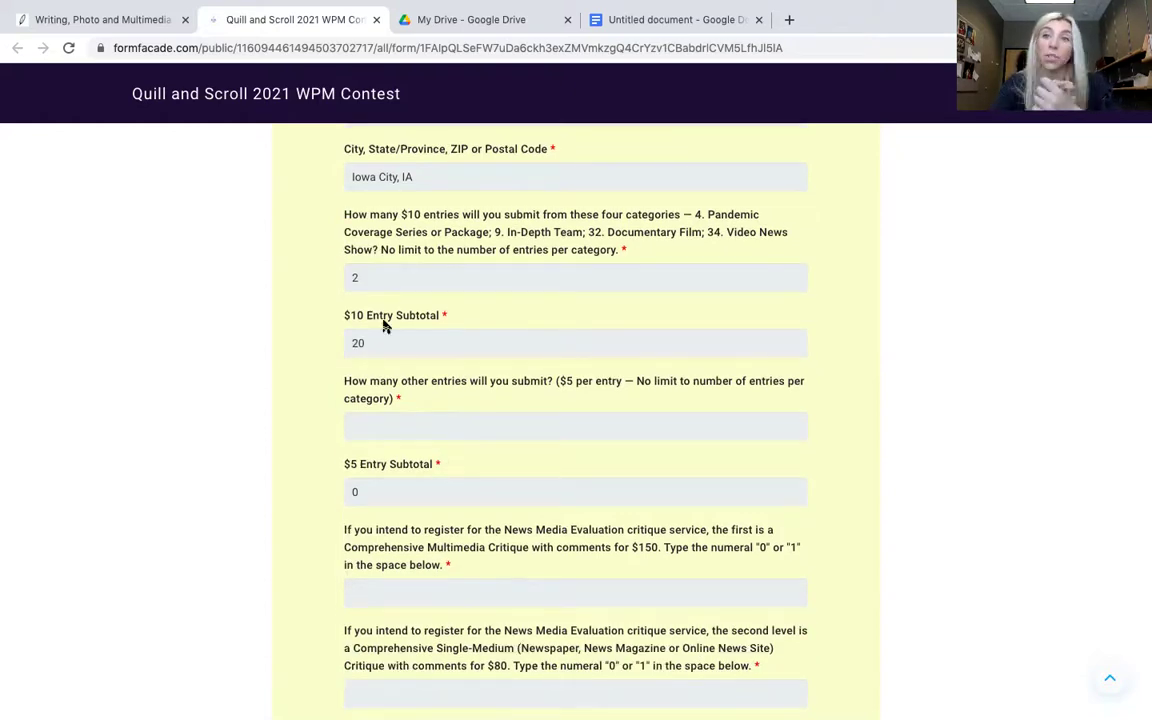
- Enter 25 $5 entries so the Total Amount Due becomes 145
{"action": "left_click", "coordinate": [392, 417]}
{"action": "scroll", "coordinate": [578, 478], "scroll_direction": "down", "scroll_amount": 1}
{"action": "scroll", "coordinate": [578, 450], "scroll_direction": "down", "scroll_amount": 1}
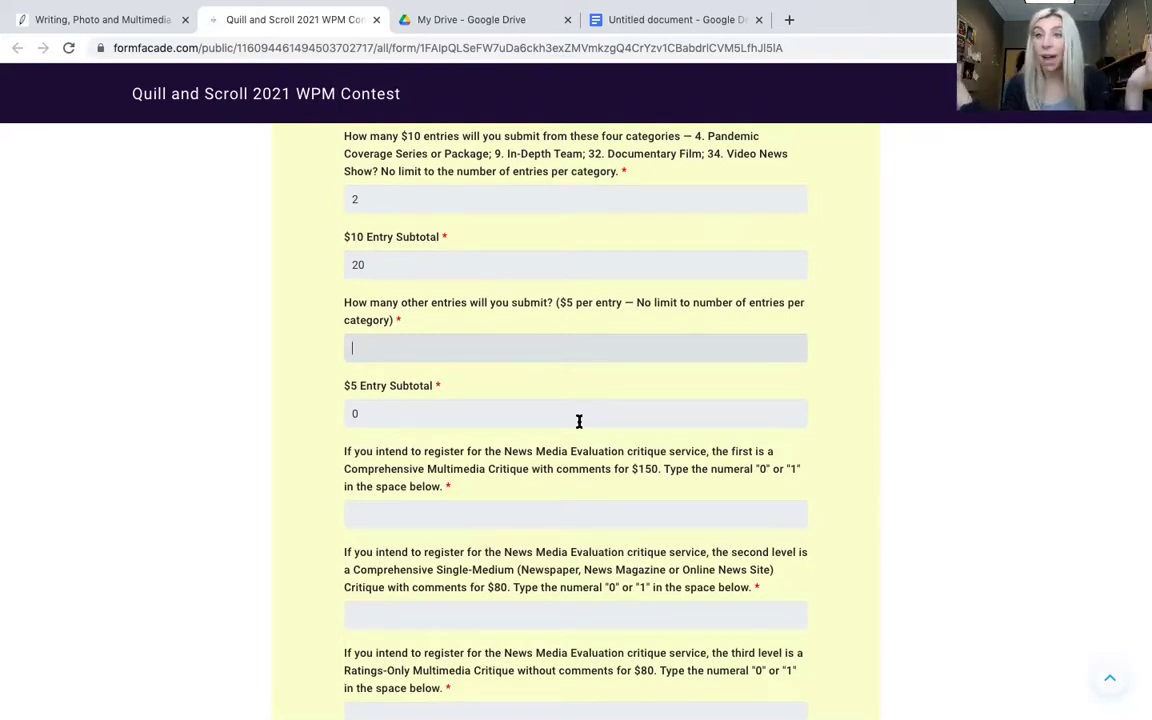
{"action": "type", "text": "25"}
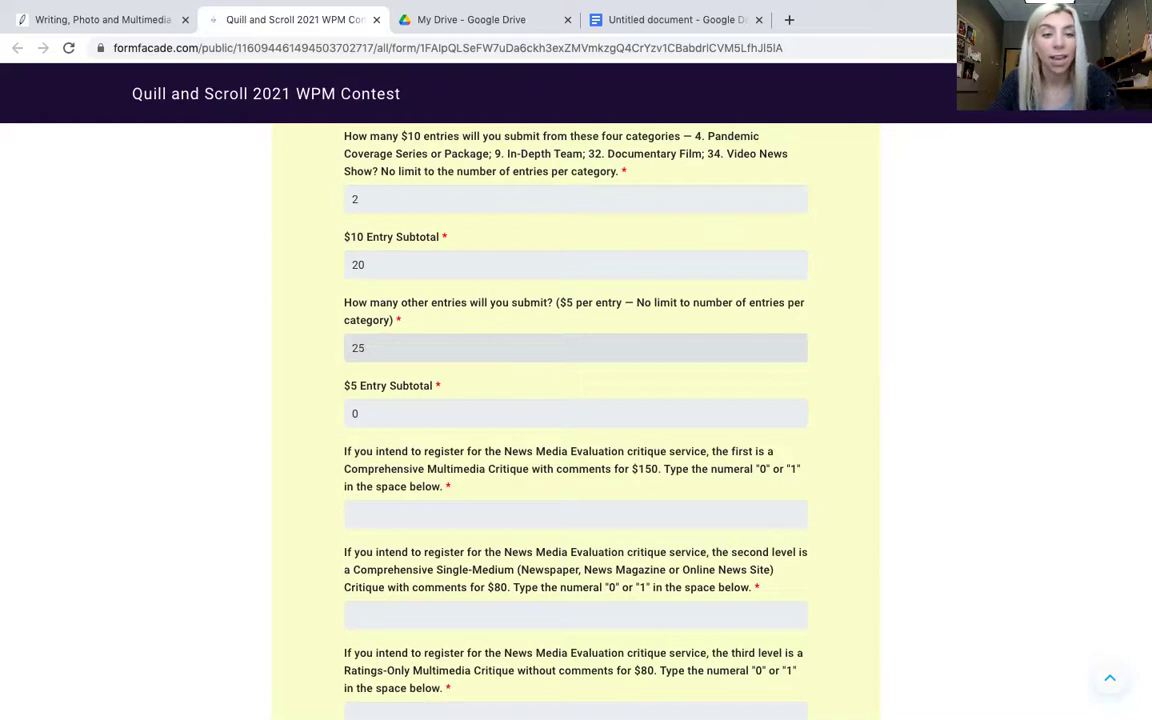
{"action": "key", "text": "Tab"}
{"action": "scroll", "coordinate": [545, 374], "scroll_direction": "down", "scroll_amount": 3}
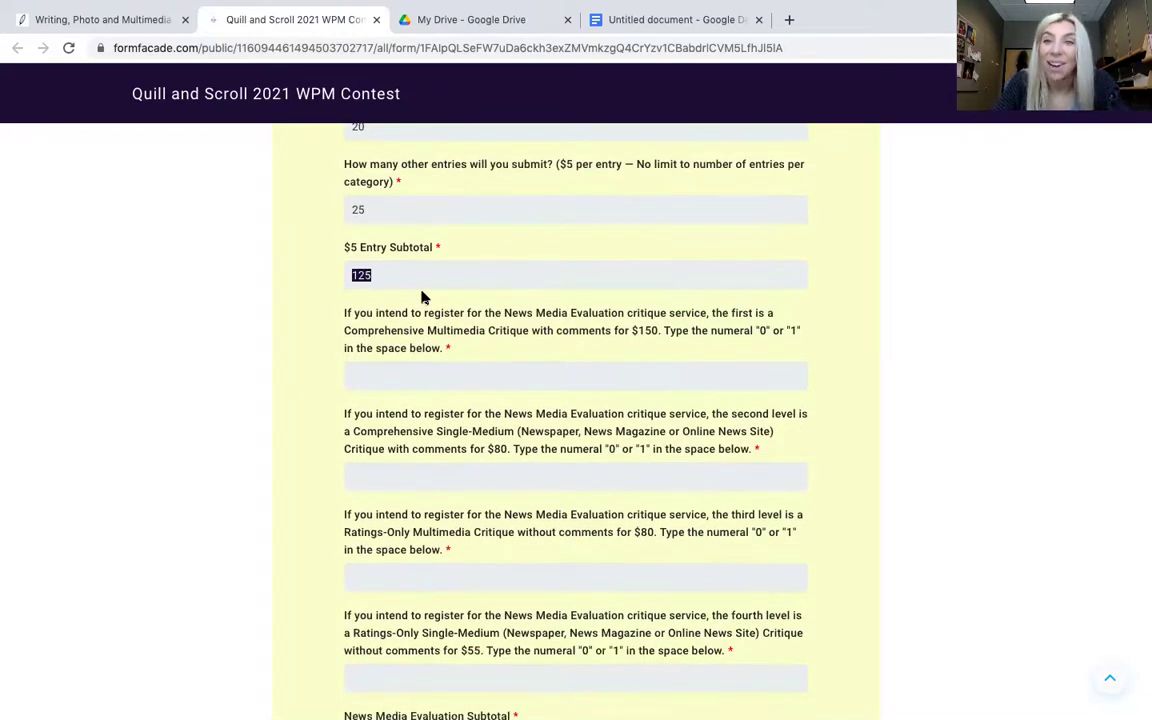
{"action": "left_click", "coordinate": [366, 384]}
{"action": "scroll", "coordinate": [679, 380], "scroll_direction": "down", "scroll_amount": 2}
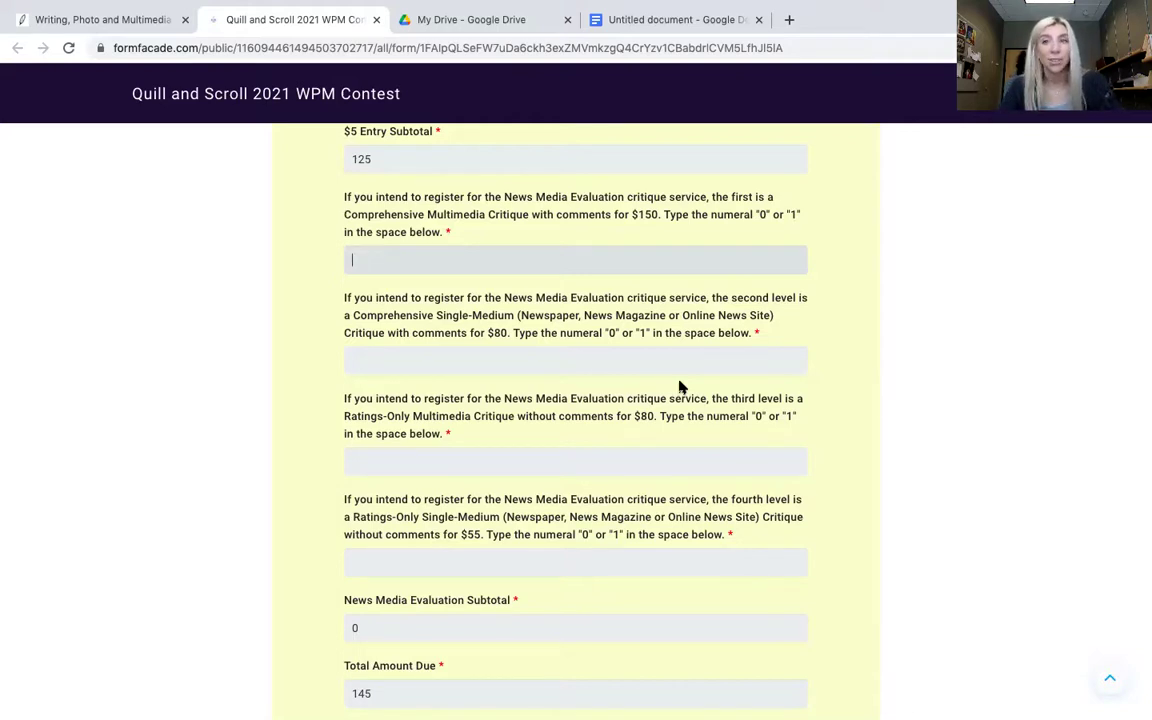
{"action": "type", "text": "0"}
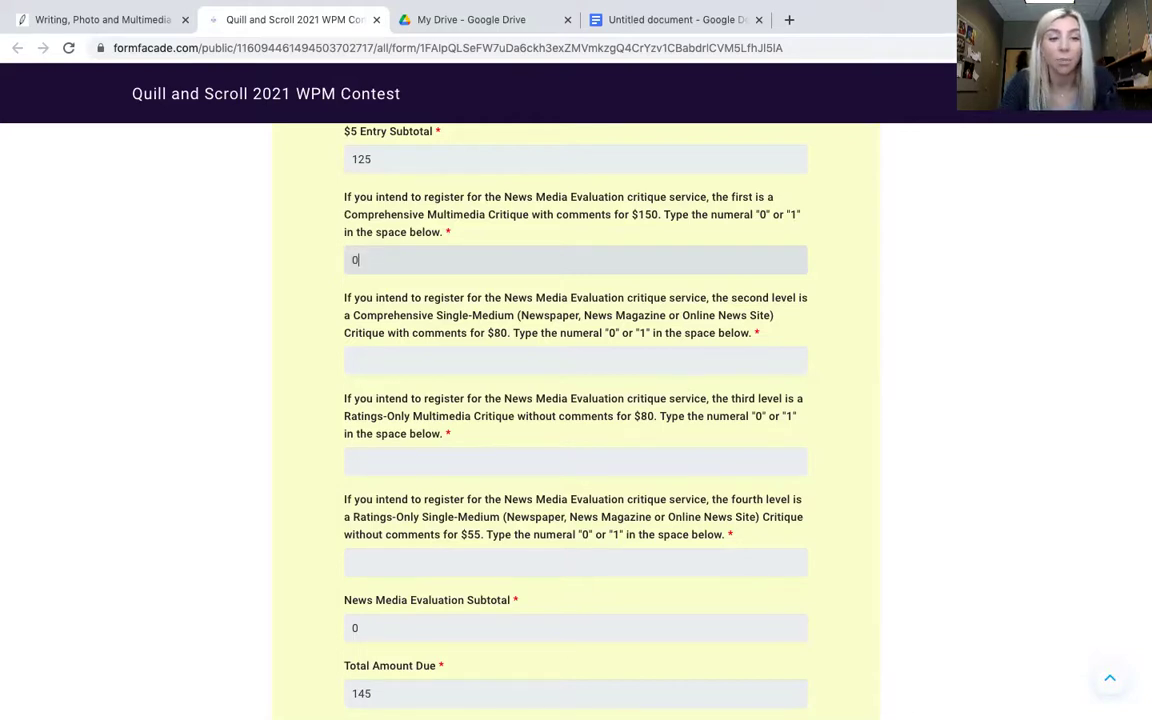
{"action": "key", "text": "Tab"}
{"action": "scroll", "coordinate": [458, 357], "scroll_direction": "down", "scroll_amount": 2}
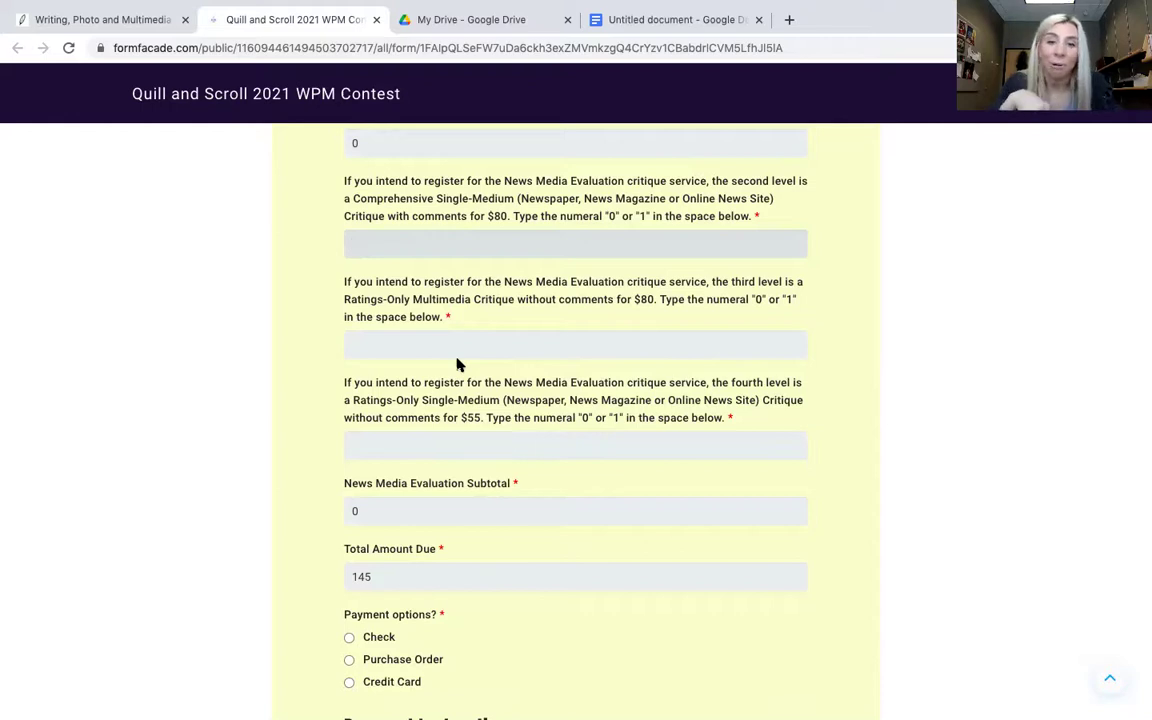
{"action": "type", "text": "1"}
{"action": "key", "text": "Tab"}
{"action": "type", "text": "0"}
{"action": "key", "text": "Tab"}
{"action": "type", "text": "0"}
{"action": "key", "text": "Tab"}
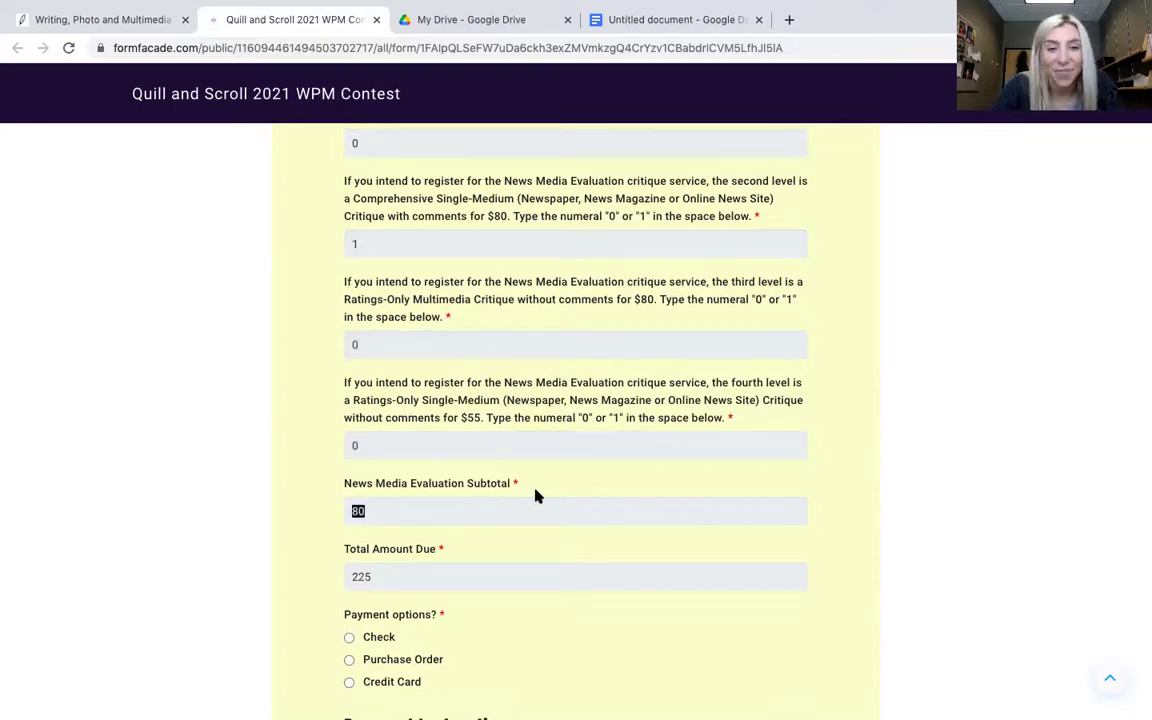
{"action": "scroll", "coordinate": [535, 495], "scroll_direction": "down", "scroll_amount": 2}
{"action": "left_click", "coordinate": [393, 457]}
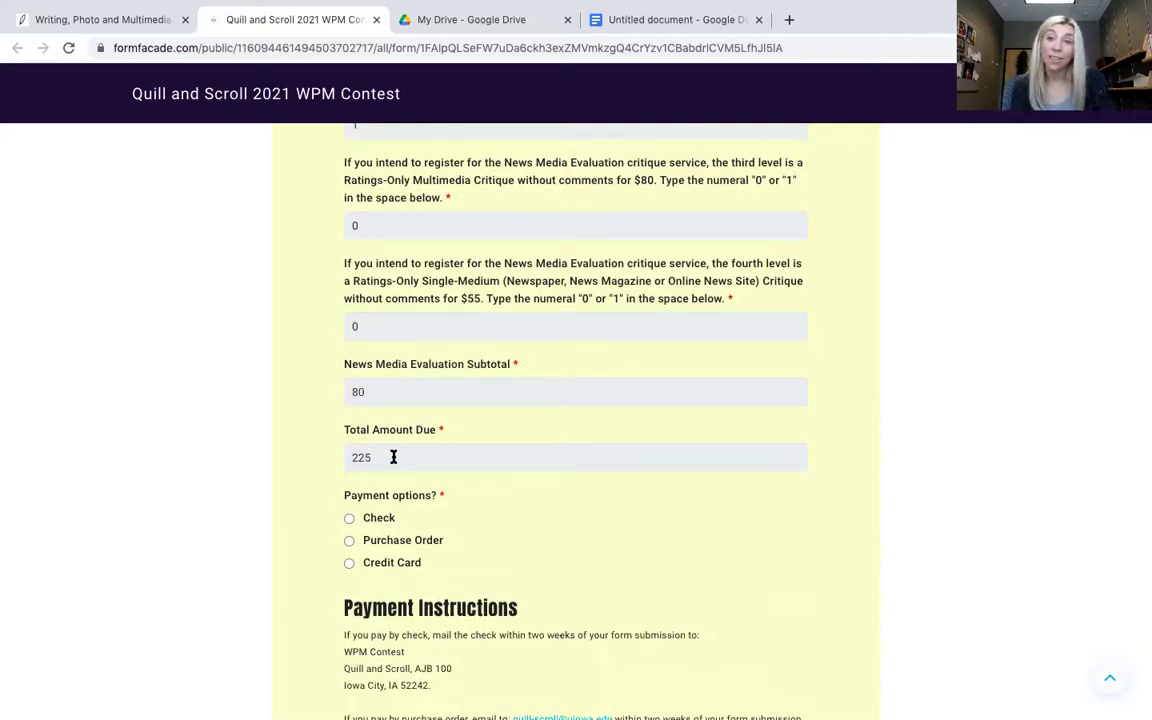
{"action": "double_click", "coordinate": [352, 455]}
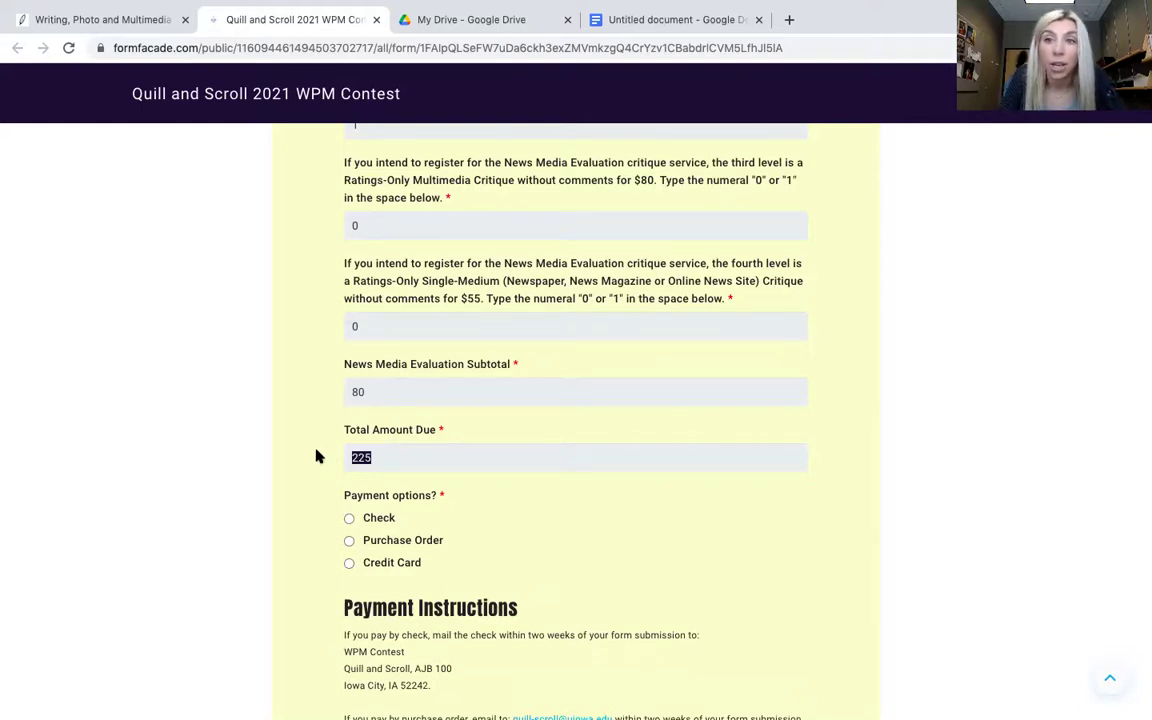
{"action": "left_click", "coordinate": [440, 468]}
{"action": "scroll", "coordinate": [445, 468], "scroll_direction": "down", "scroll_amount": 1}
{"action": "scroll", "coordinate": [446, 470], "scroll_direction": "down", "scroll_amount": 2}
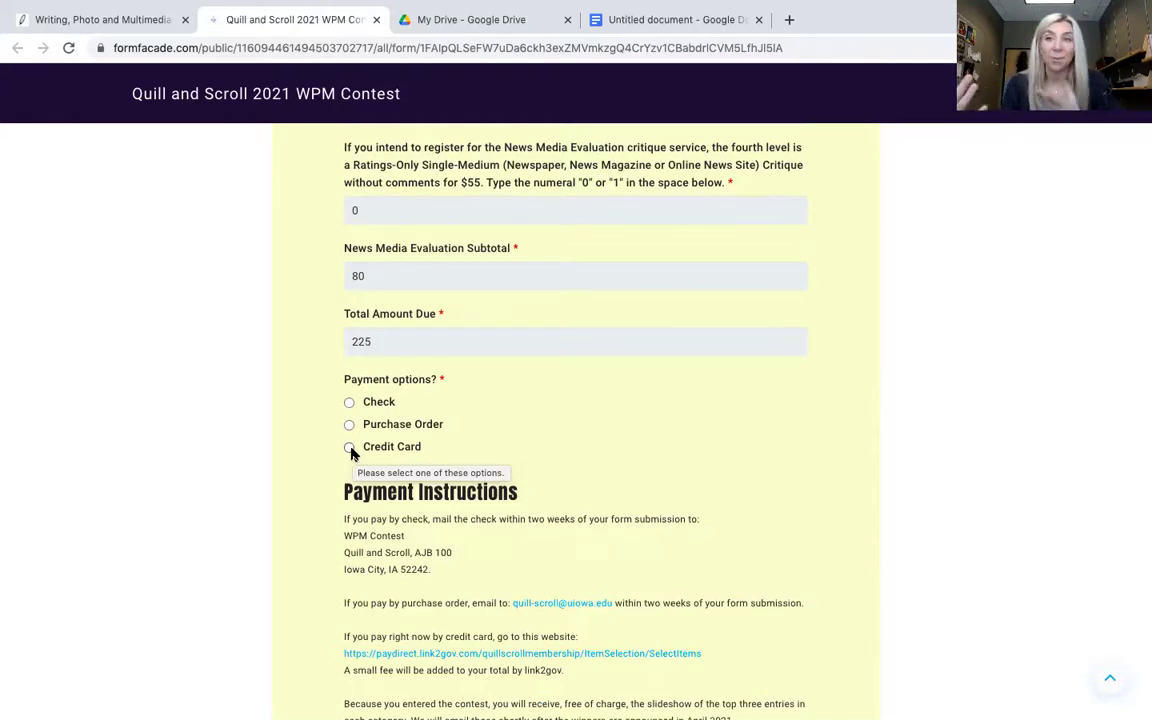
- Select Credit Card under Payment options and scroll down to the payment instructions
{"action": "left_click", "coordinate": [349, 447]}
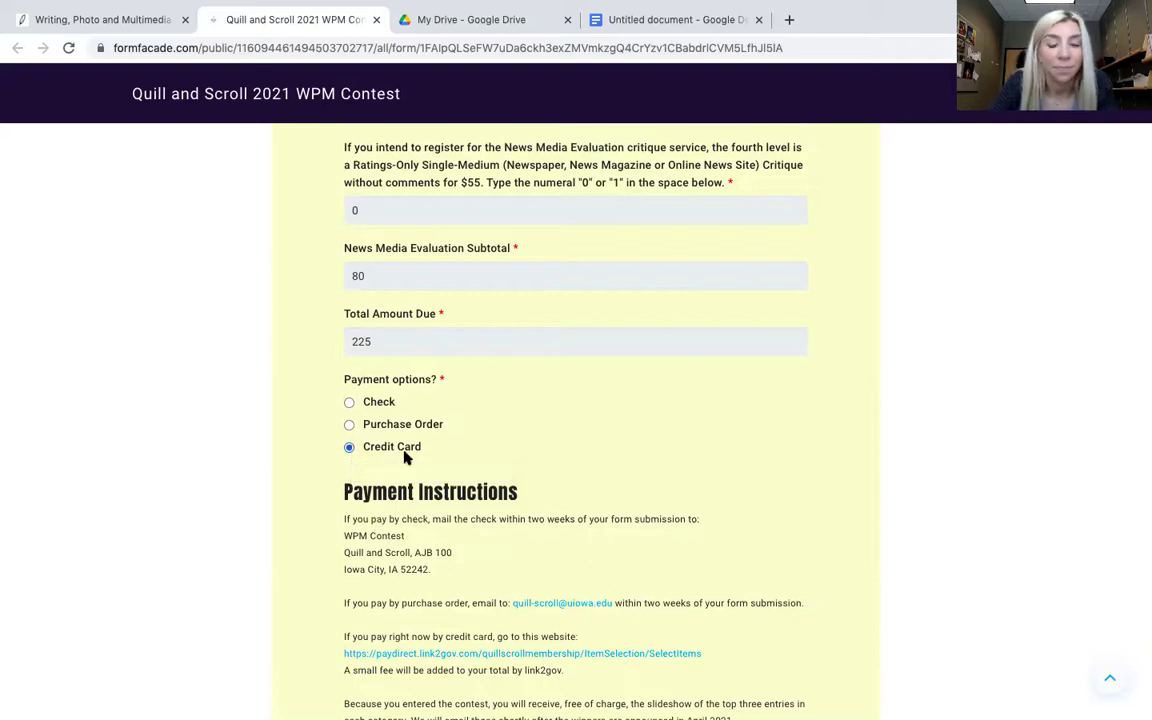
{"action": "scroll", "coordinate": [625, 543], "scroll_direction": "down", "scroll_amount": 5}
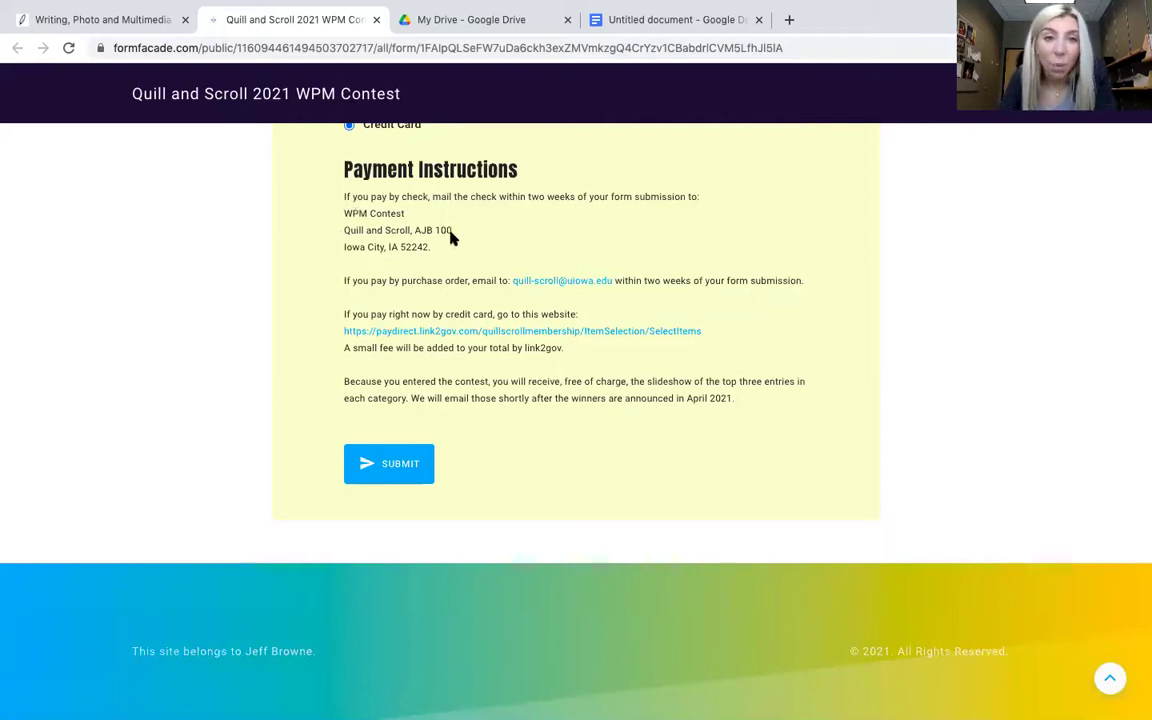
{"action": "scroll", "coordinate": [380, 240], "scroll_direction": "down", "scroll_amount": 1}
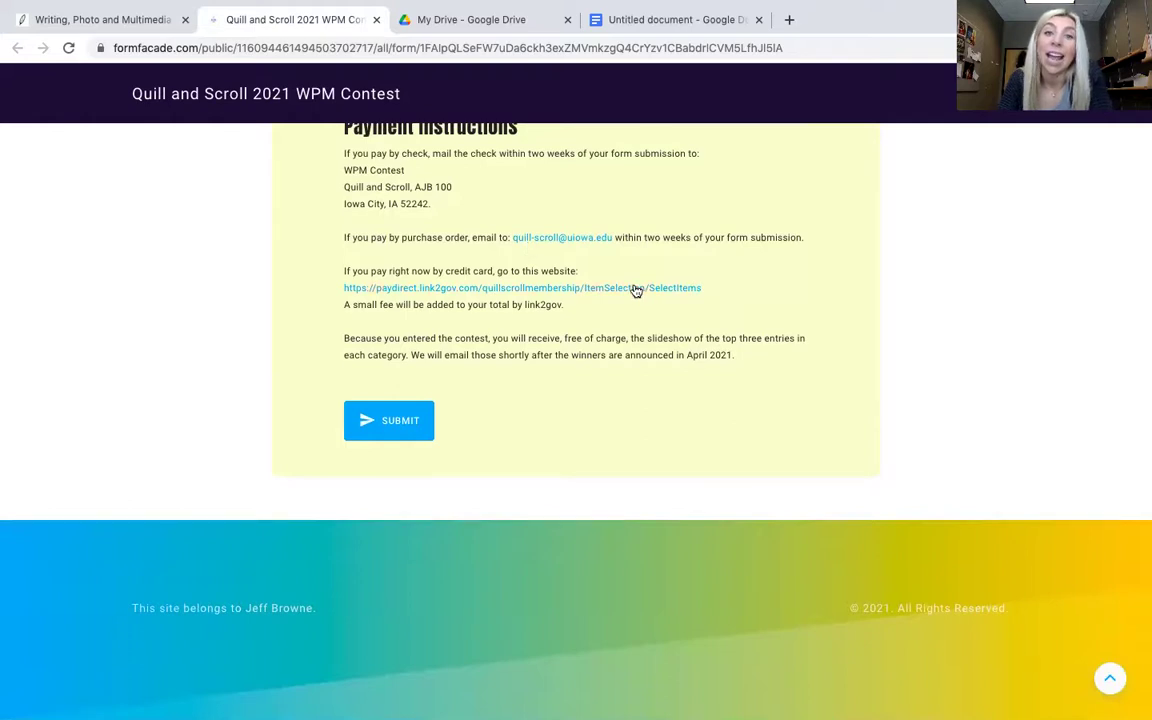
- Open the paydirect link2gov payment link in a new browser tab
{"action": "left_click_drag", "start_coordinate": [740, 288], "coordinate": [331, 296]}
{"action": "key", "text": "super+c"}
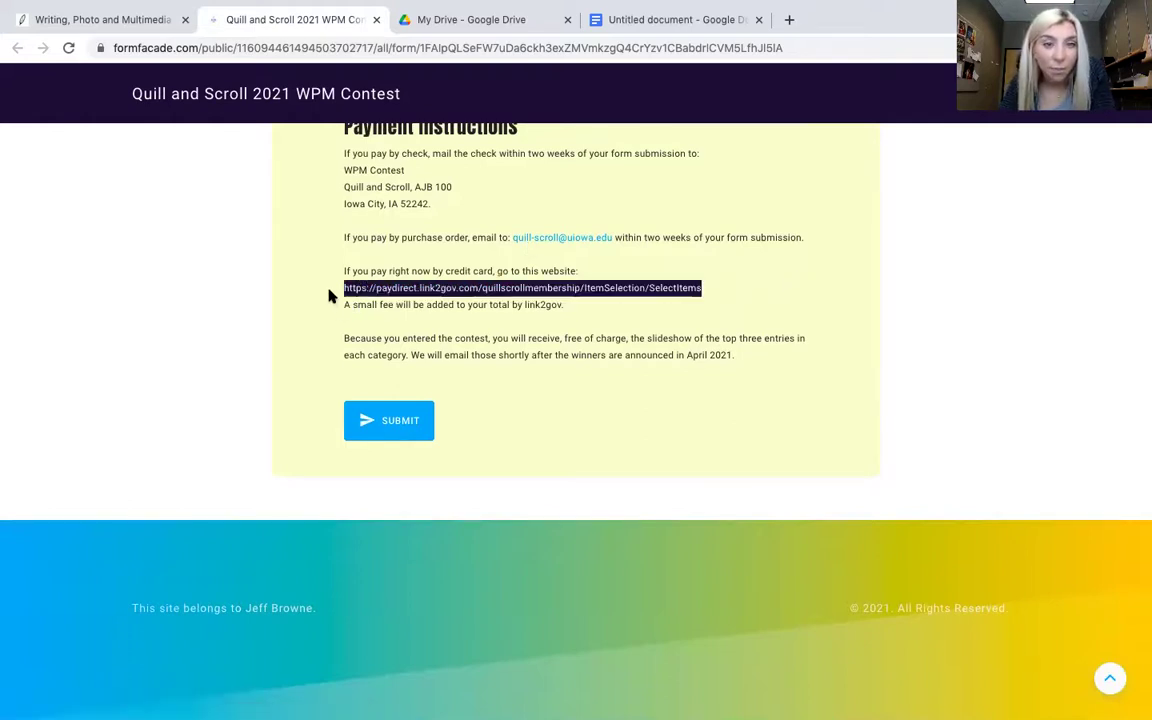
{"action": "mouse_move", "coordinate": [728, 15]}
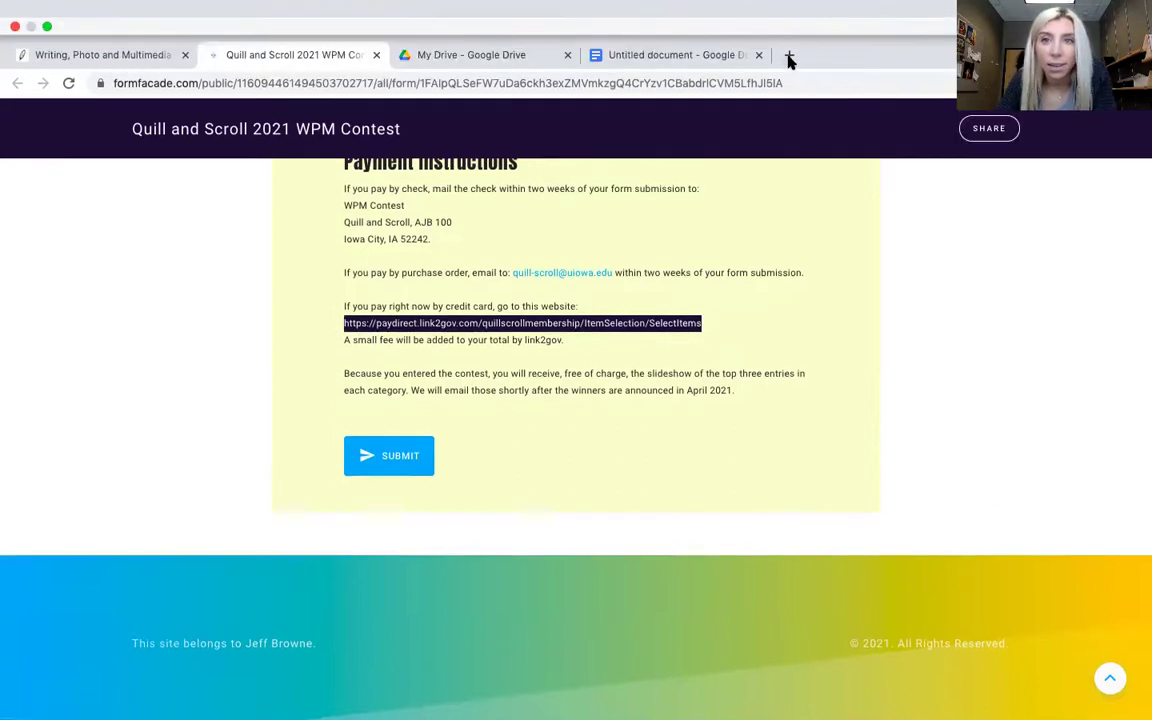
{"action": "left_click", "coordinate": [789, 57]}
{"action": "key", "text": "super+v"}
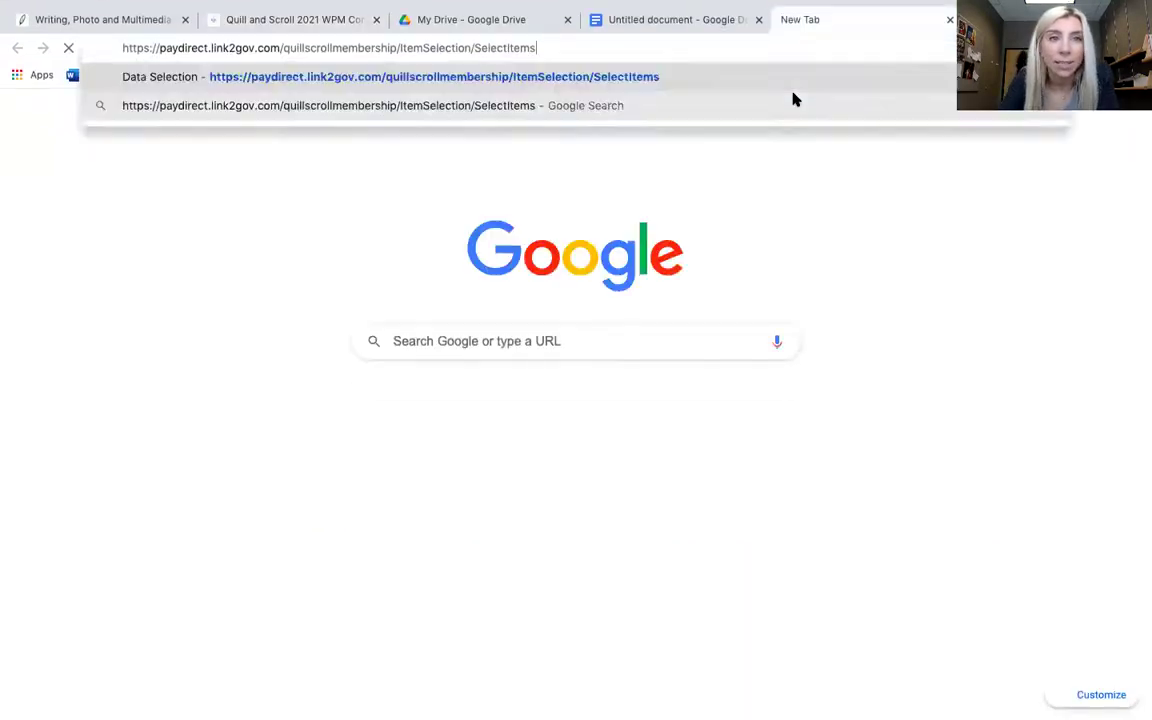
{"action": "key", "text": "Return"}
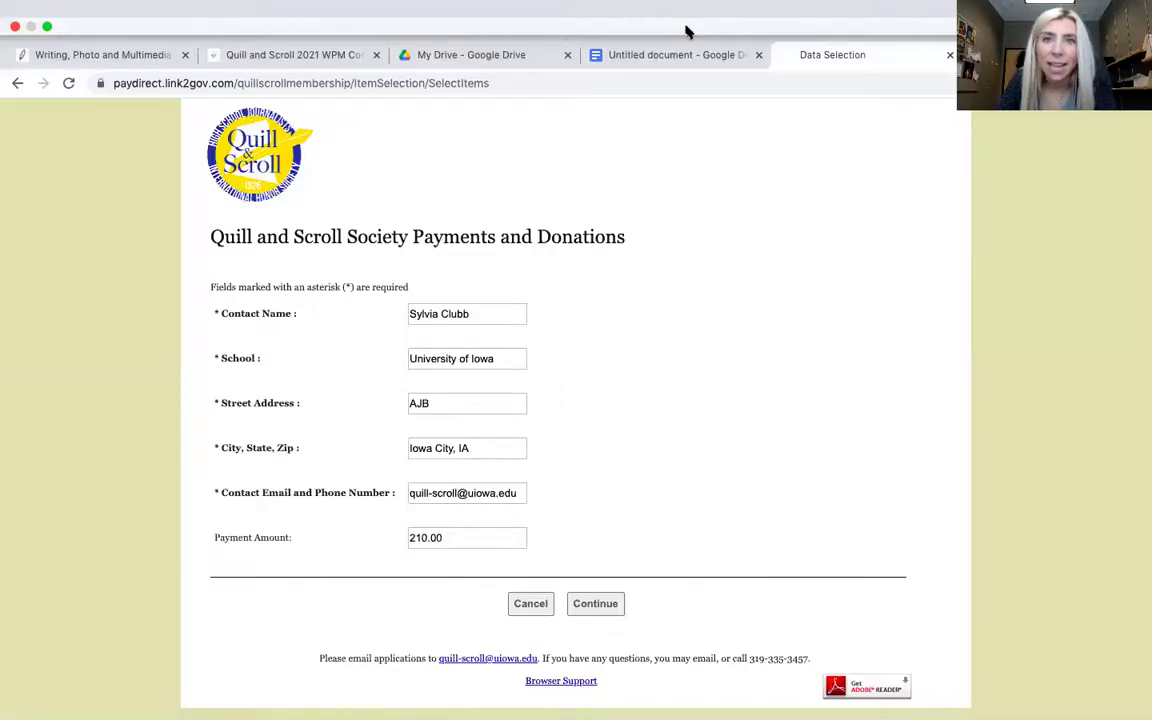
- Back on the contest entry form, submit it
{"action": "left_click", "coordinate": [318, 55]}
{"action": "left_click", "coordinate": [445, 401]}
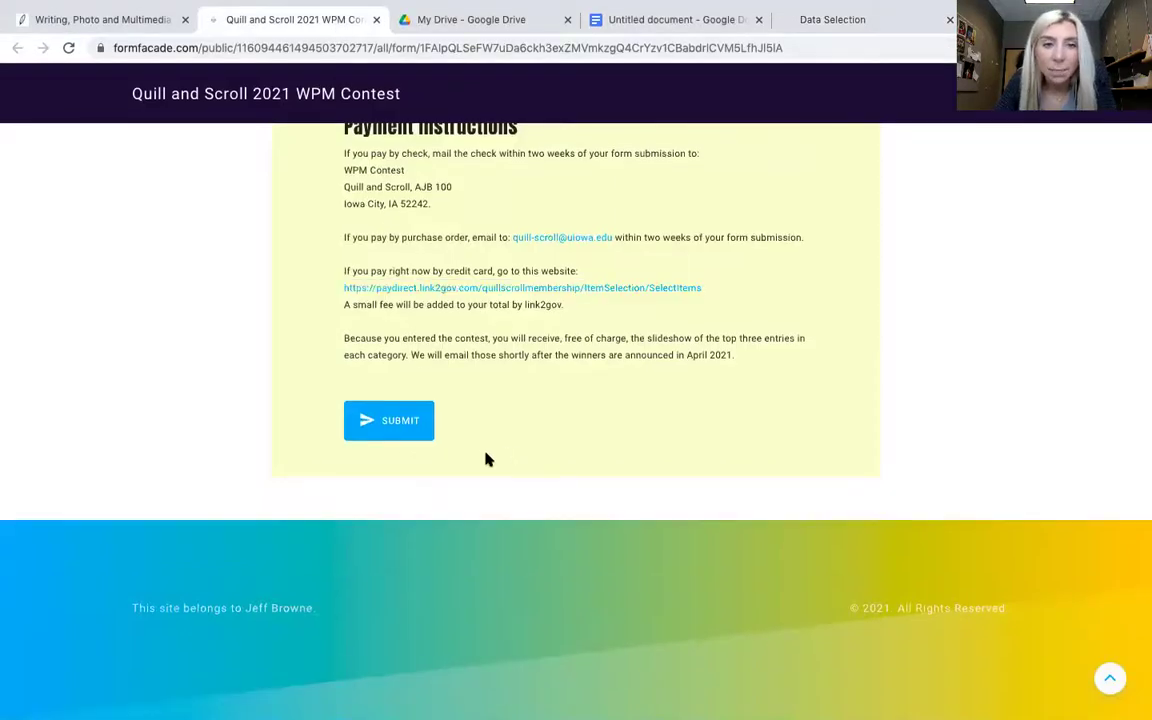
{"action": "left_click", "coordinate": [378, 417]}
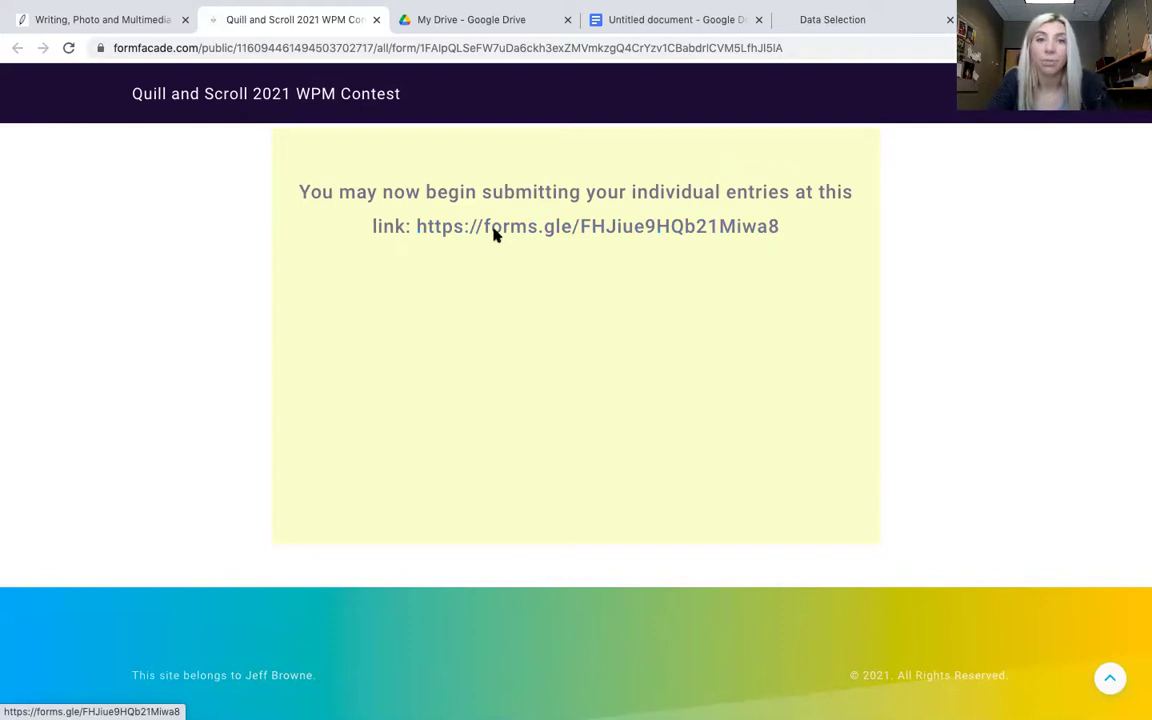
- Open the forms.gle individual entries link from the confirmation page
{"action": "left_click", "coordinate": [465, 233]}
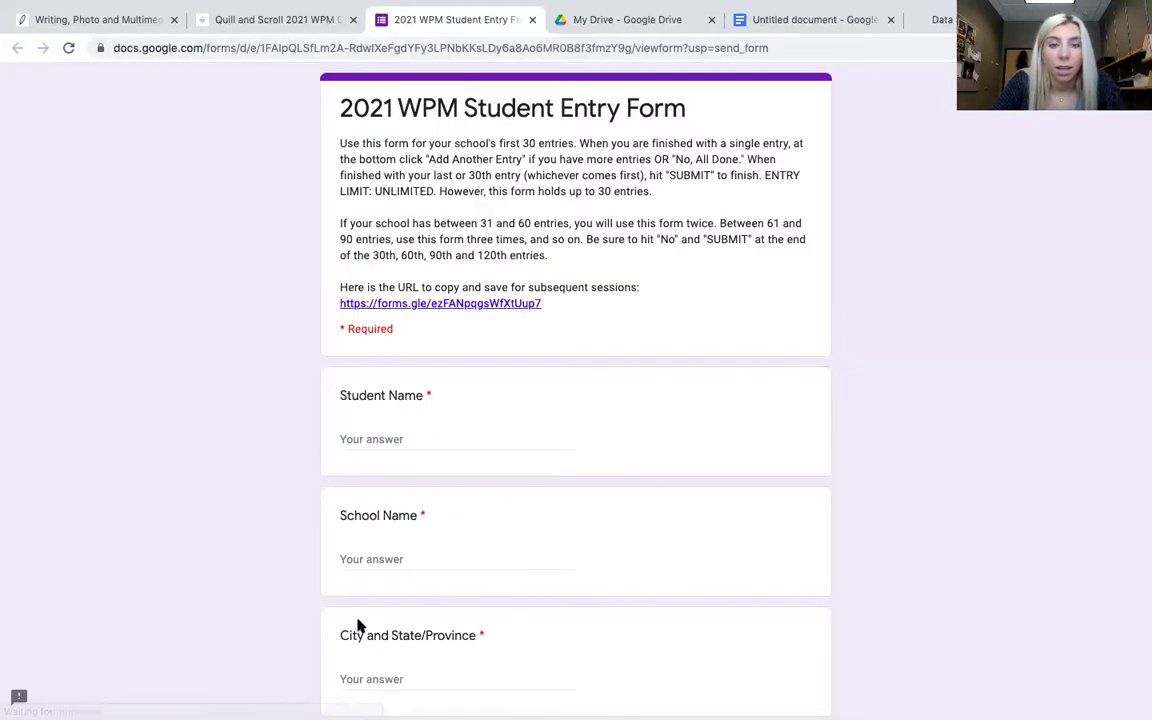
- Enter the student's name, the school name and the city on the student entry form
{"action": "left_click", "coordinate": [399, 437]}
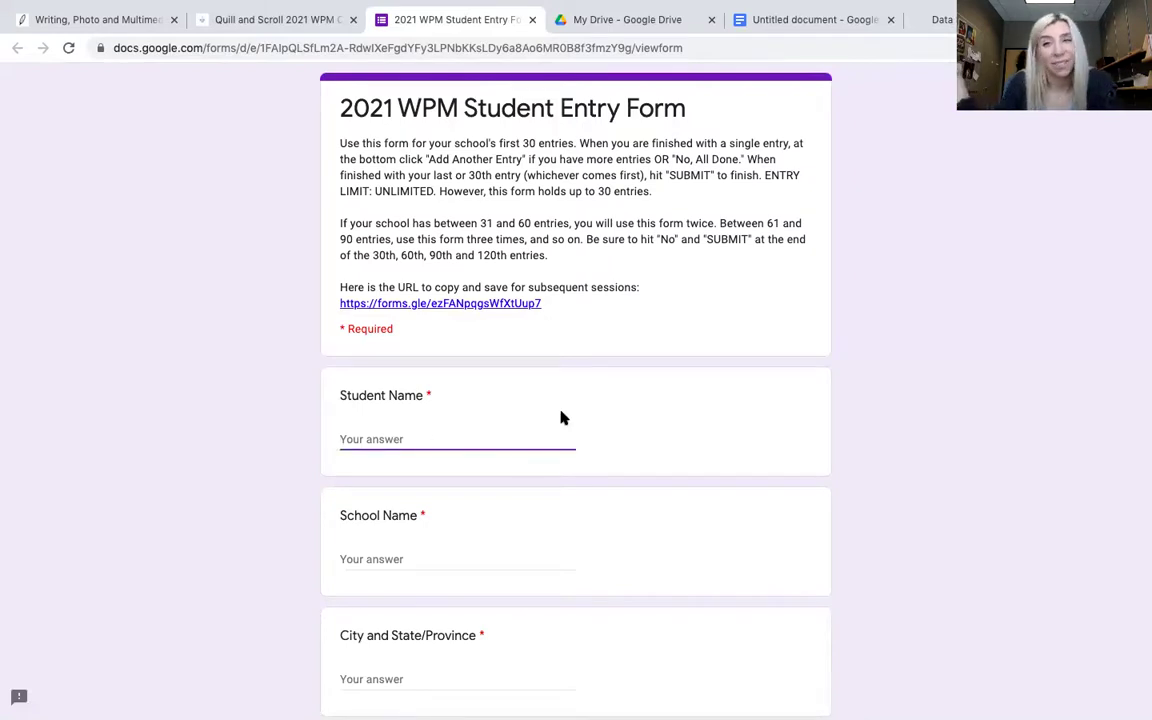
{"action": "key", "text": "Tab"}
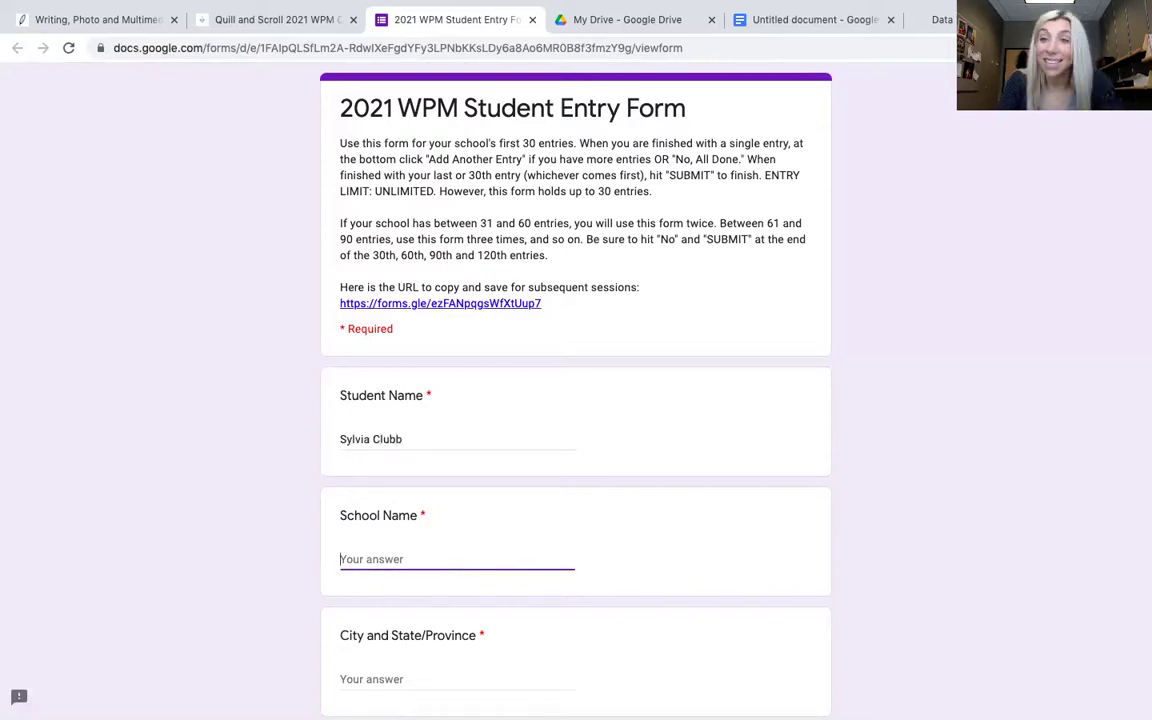
{"action": "type", "text": "University of Iowa"}
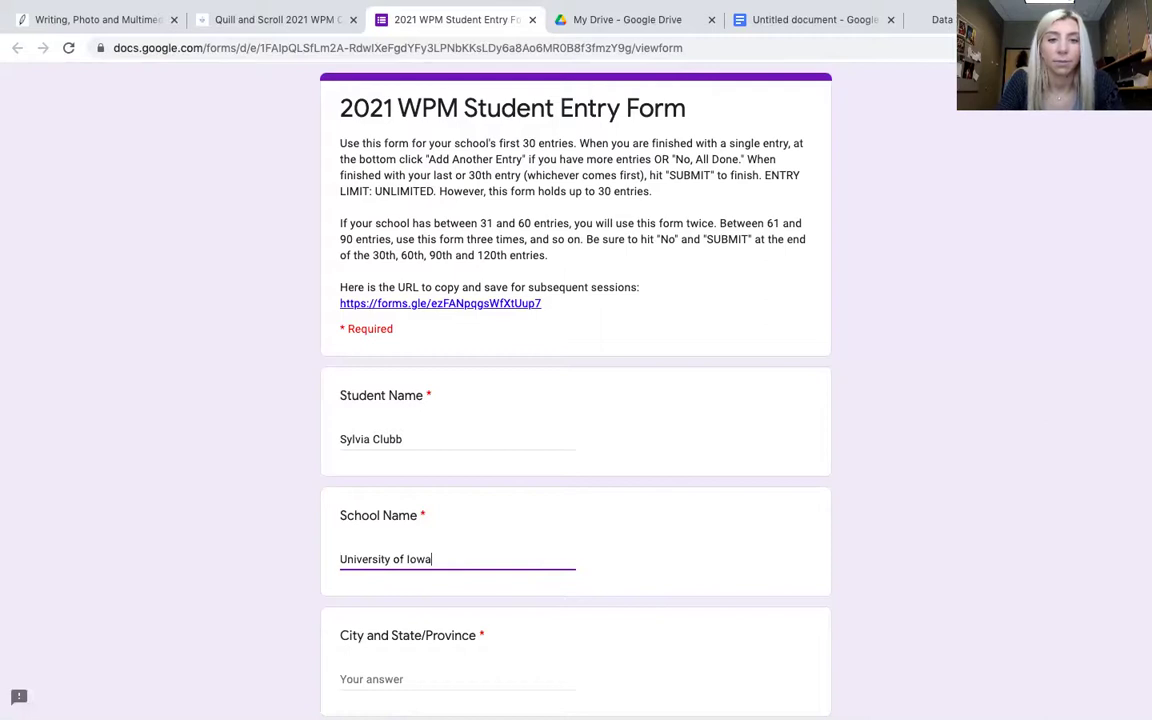
{"action": "key", "text": "Tab"}
{"action": "type", "text": "I"}
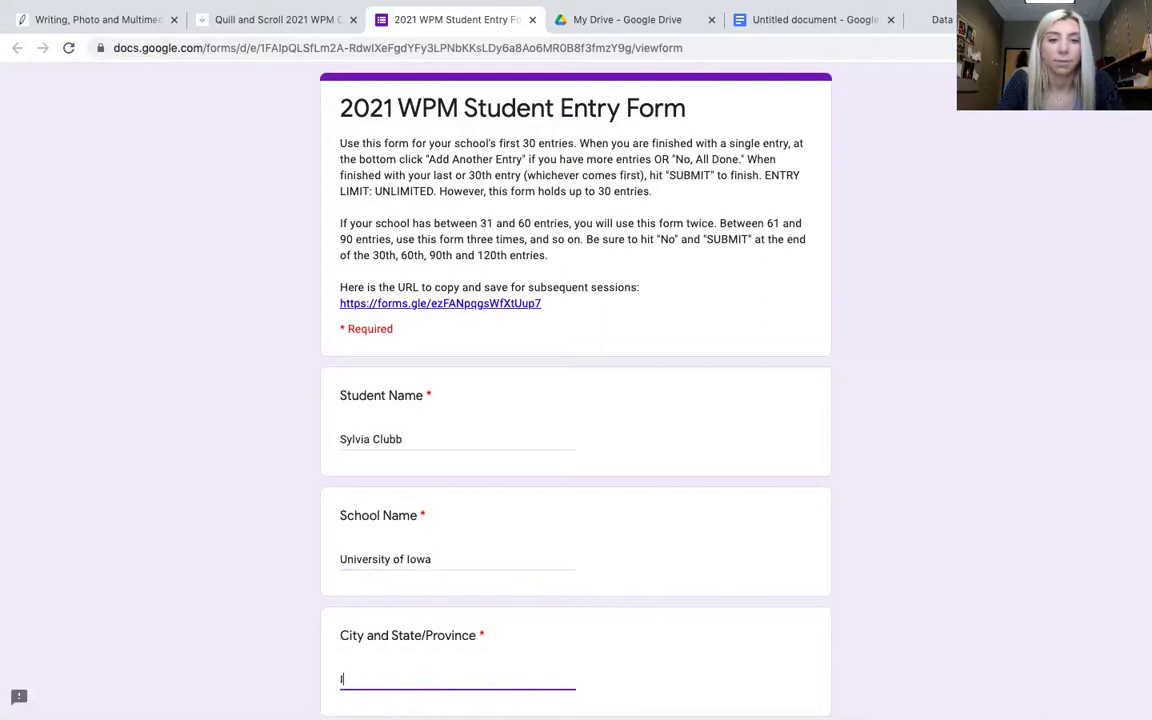
{"action": "scroll", "coordinate": [496, 378], "scroll_direction": "down", "scroll_amount": 5}
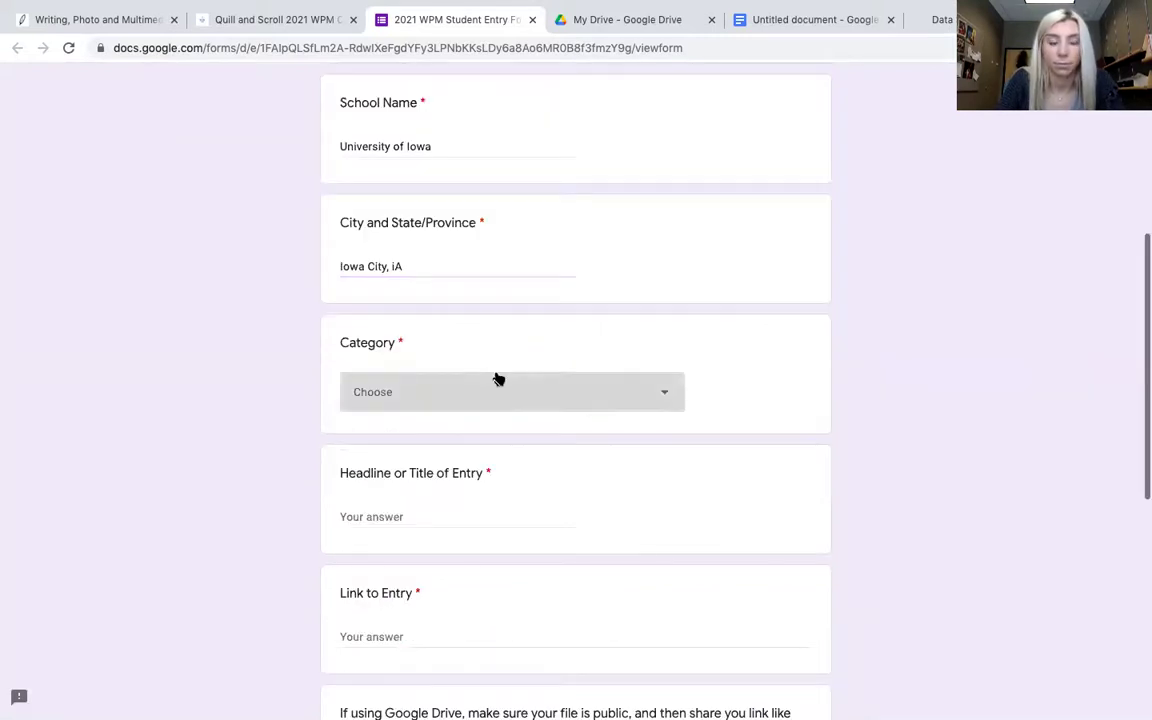
- Choose Editorial Writing, enter headline 'Headline 1' and paste a link into Link to Entry
{"action": "left_click", "coordinate": [494, 345]}
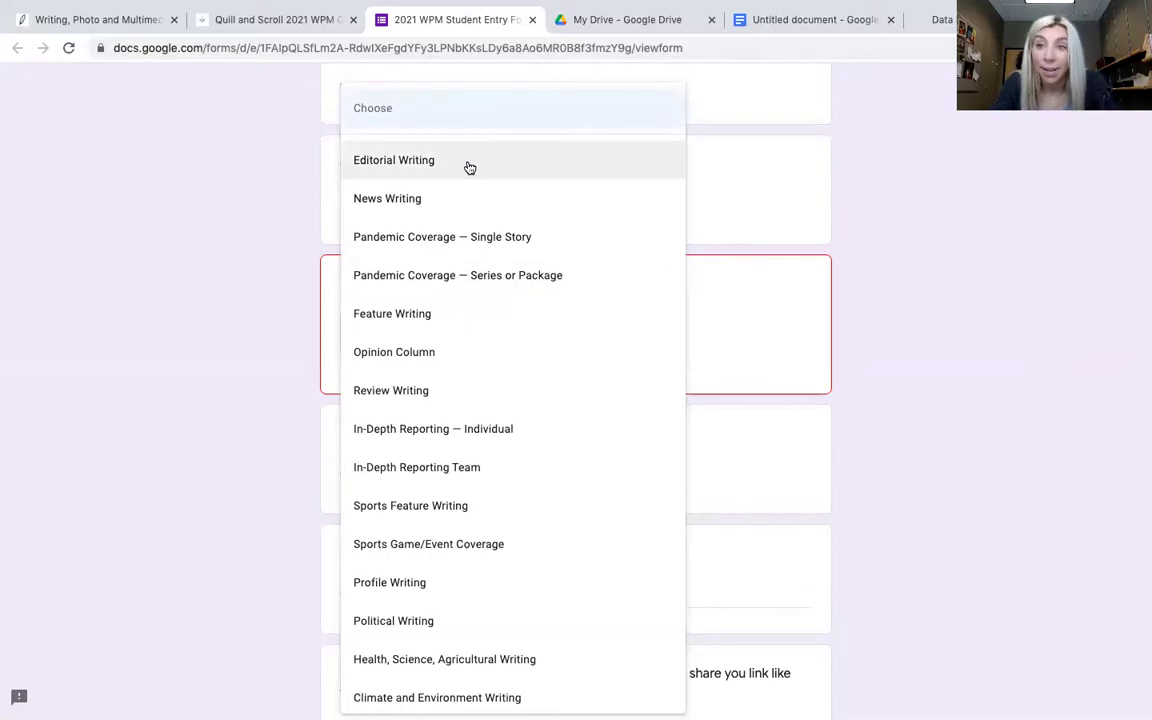
{"action": "left_click", "coordinate": [469, 167]}
{"action": "scroll", "coordinate": [398, 432], "scroll_direction": "down", "scroll_amount": 3}
{"action": "left_click", "coordinate": [468, 290]}
{"action": "type", "text": "Headline 1"}
{"action": "key", "text": "Tab"}
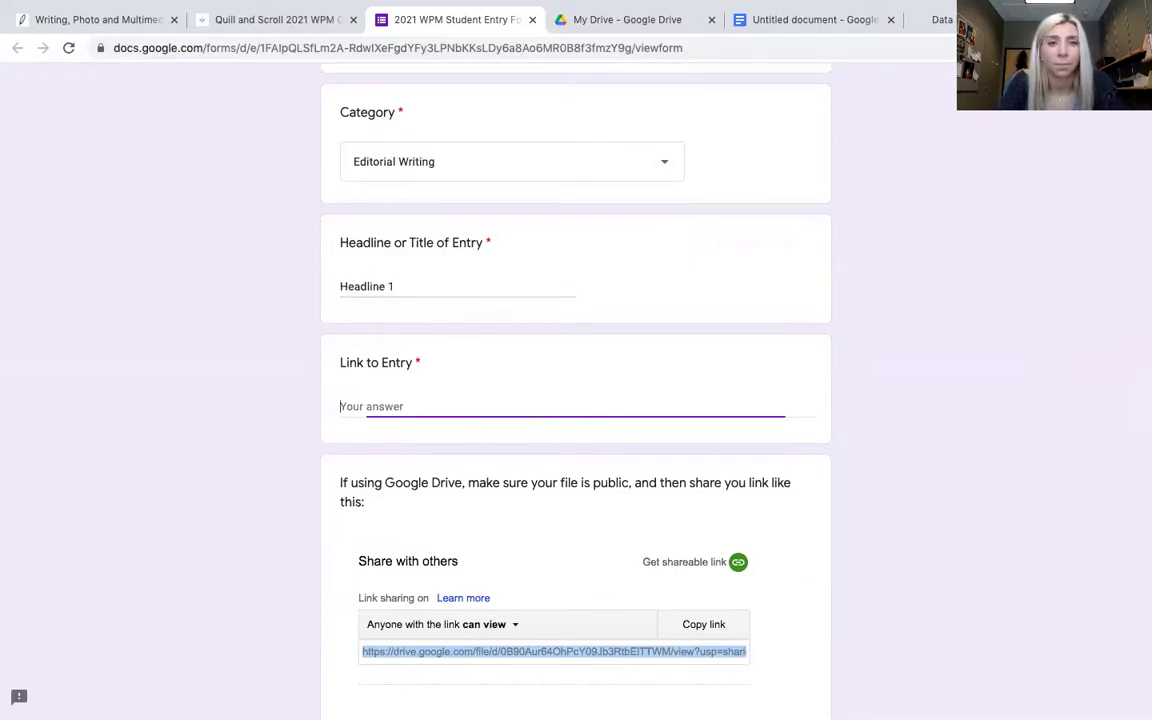
{"action": "key", "text": "ctrl+v"}
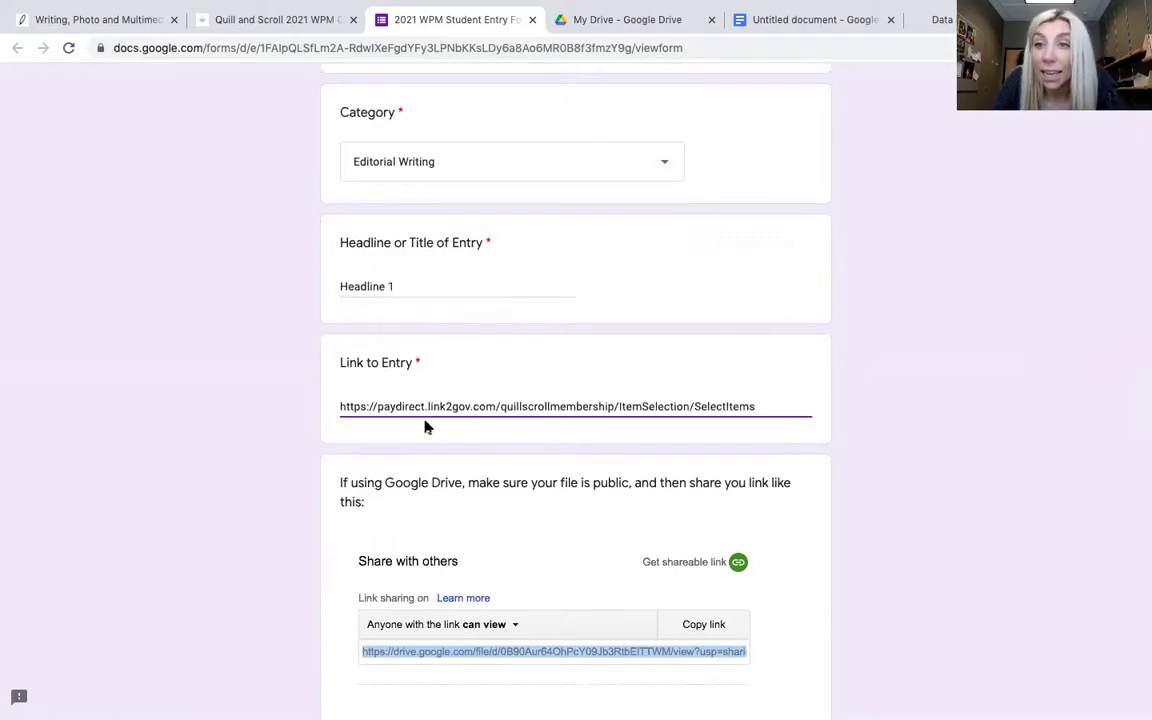
{"action": "scroll", "coordinate": [427, 427], "scroll_direction": "down", "scroll_amount": 1}
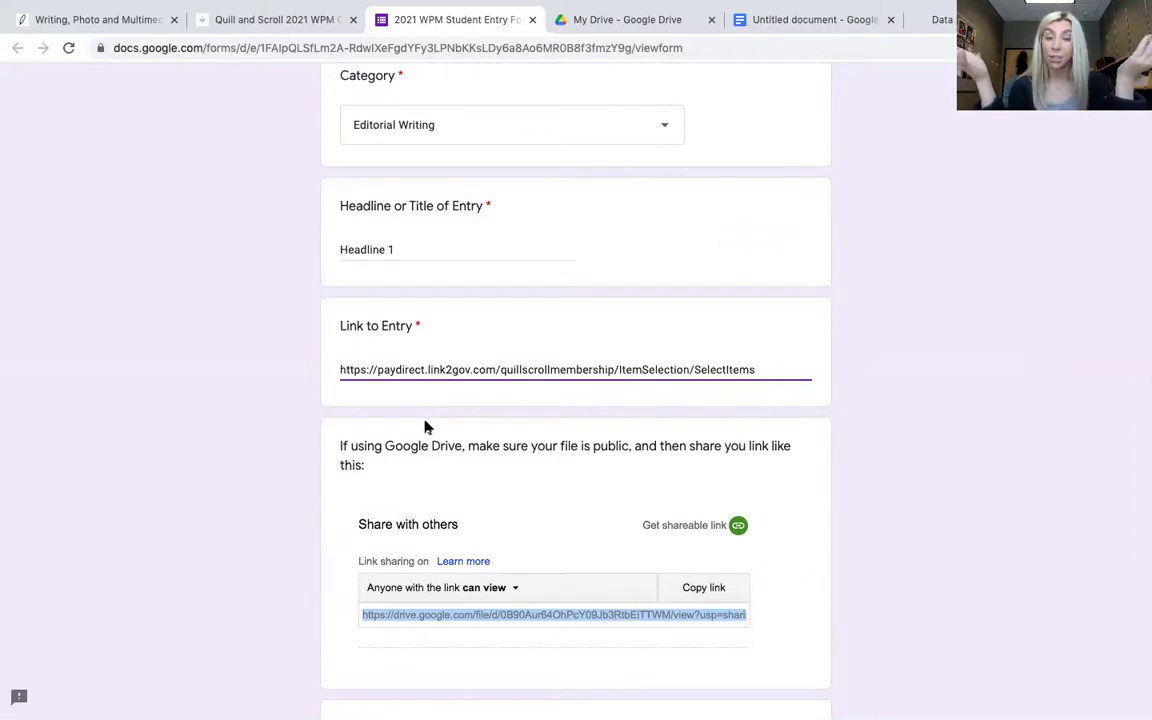
{"action": "scroll", "coordinate": [425, 427], "scroll_direction": "down", "scroll_amount": 4}
{"action": "scroll", "coordinate": [641, 425], "scroll_direction": "down", "scroll_amount": 2}
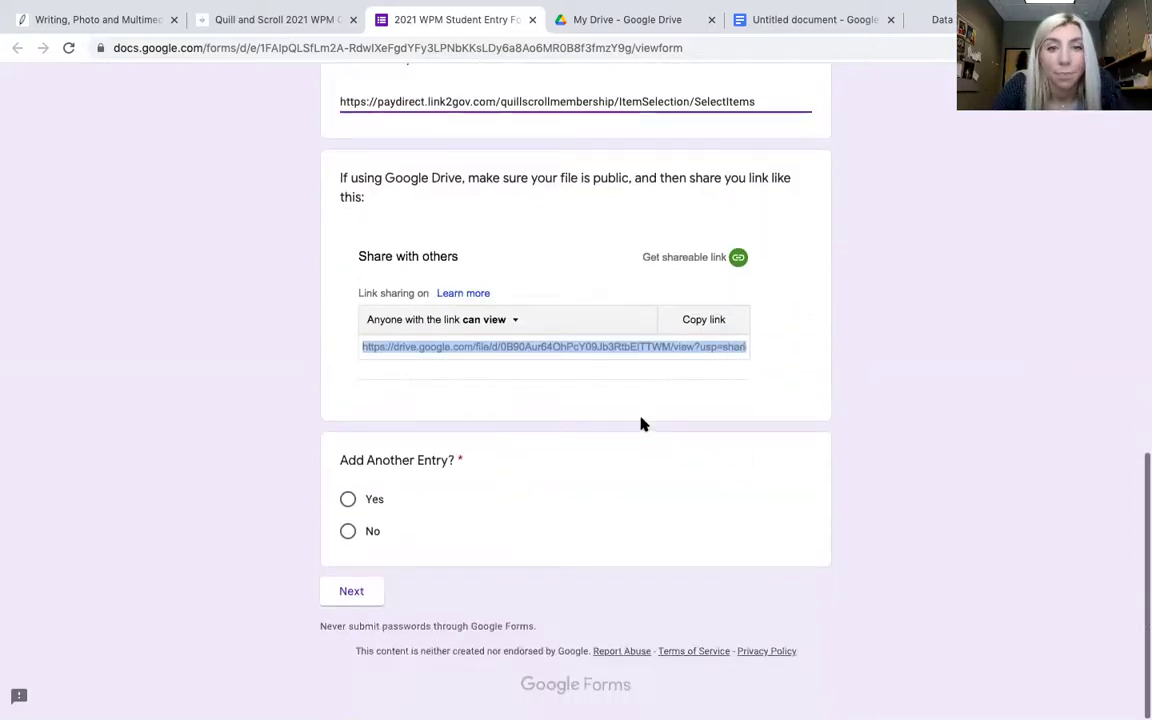
{"action": "mouse_move", "coordinate": [555, 2]}
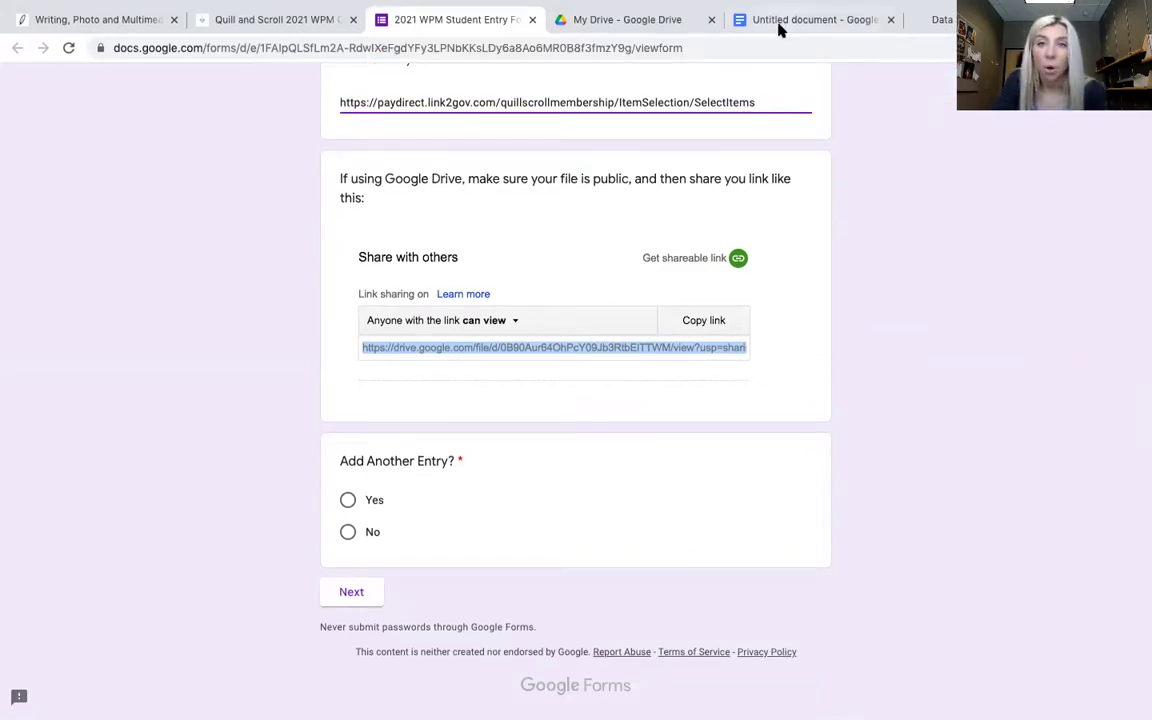
- From File > Share in the blank Google Doc, name it 'Document' and save
{"action": "left_click", "coordinate": [780, 26]}
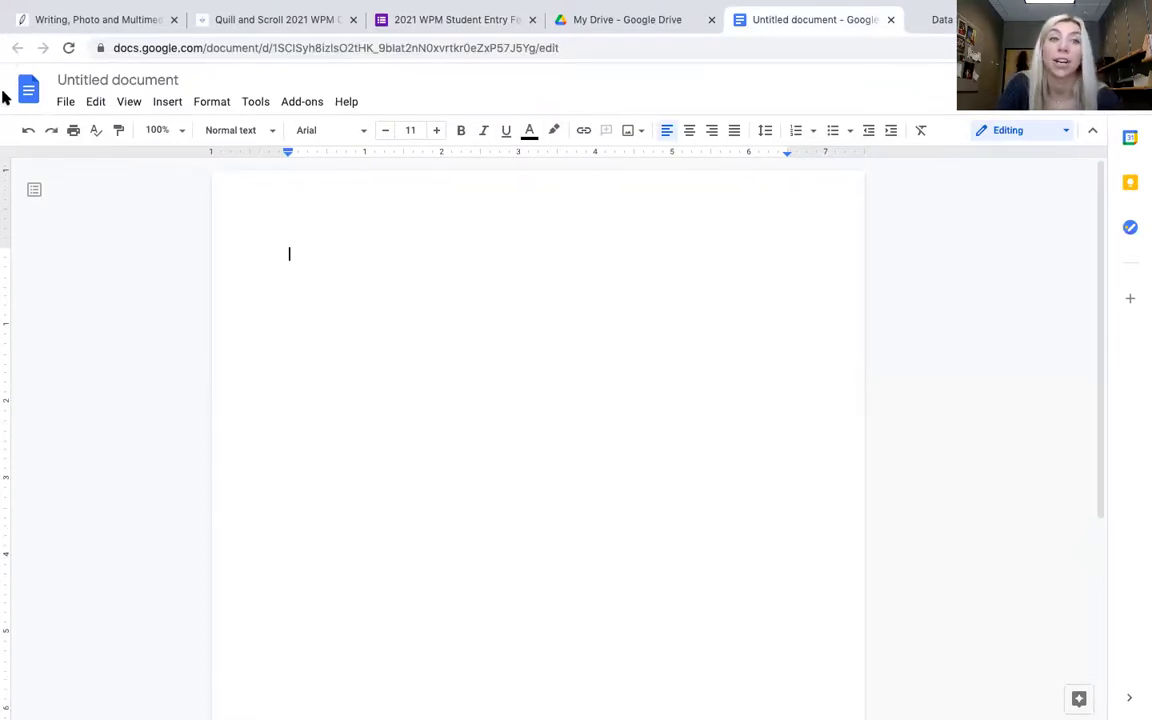
{"action": "left_click", "coordinate": [64, 104]}
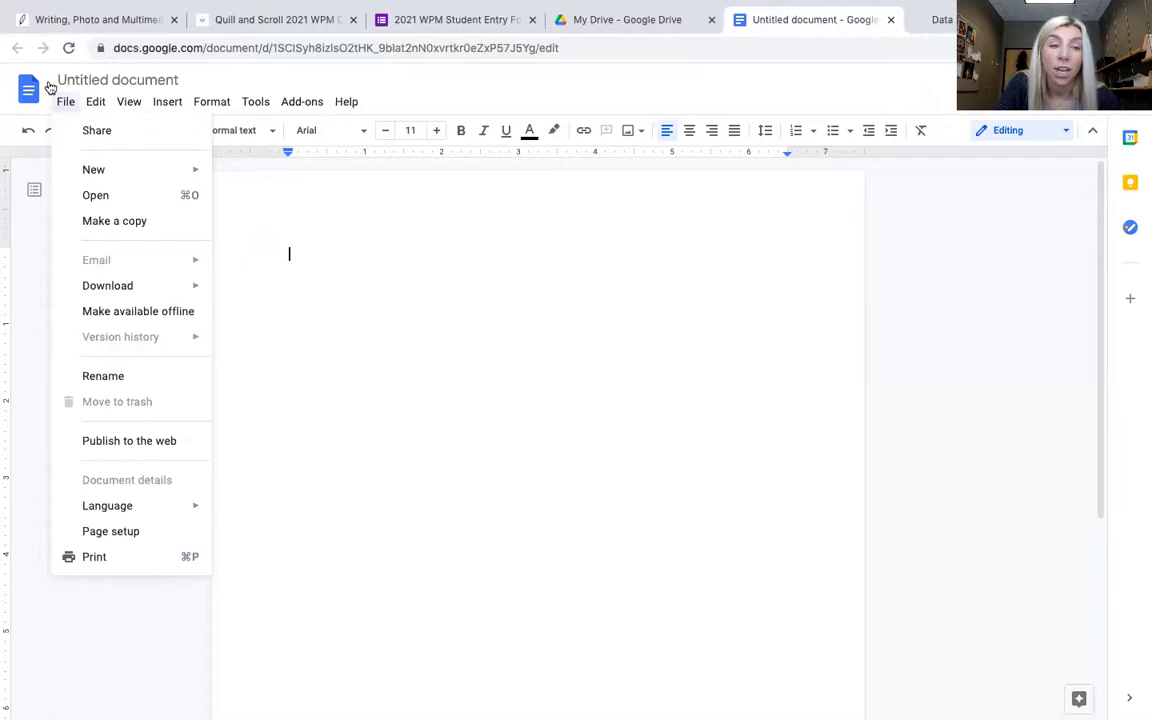
{"action": "left_click", "coordinate": [88, 130]}
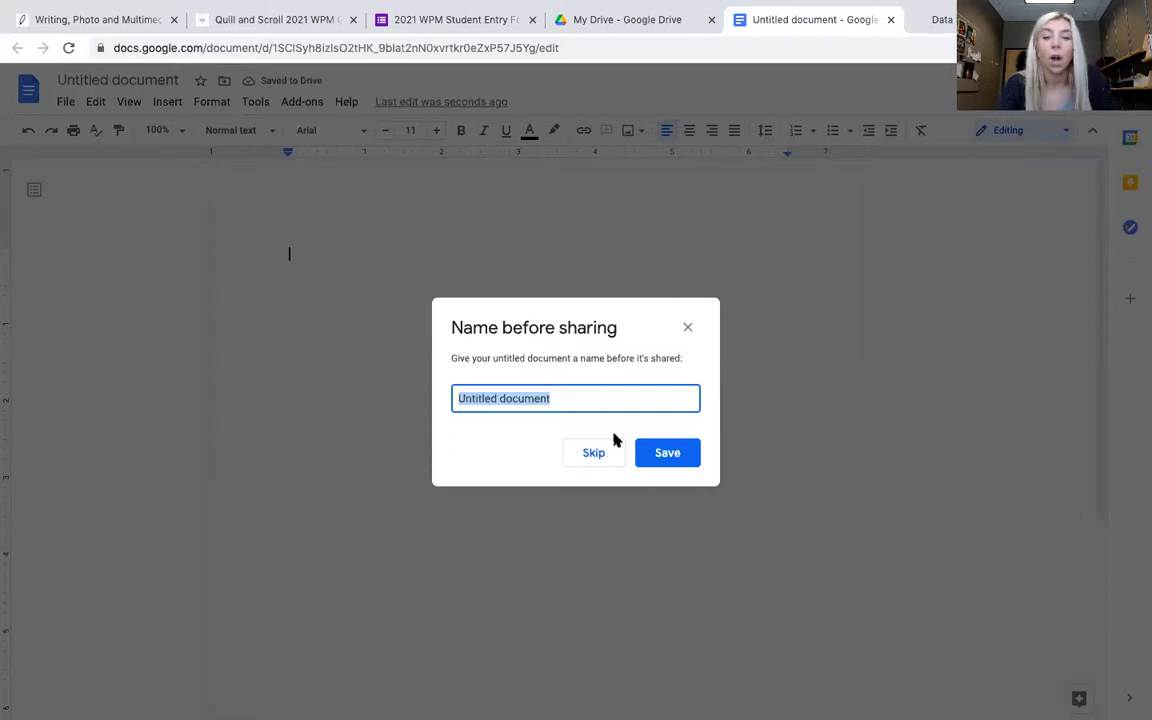
{"action": "type", "text": "Document"}
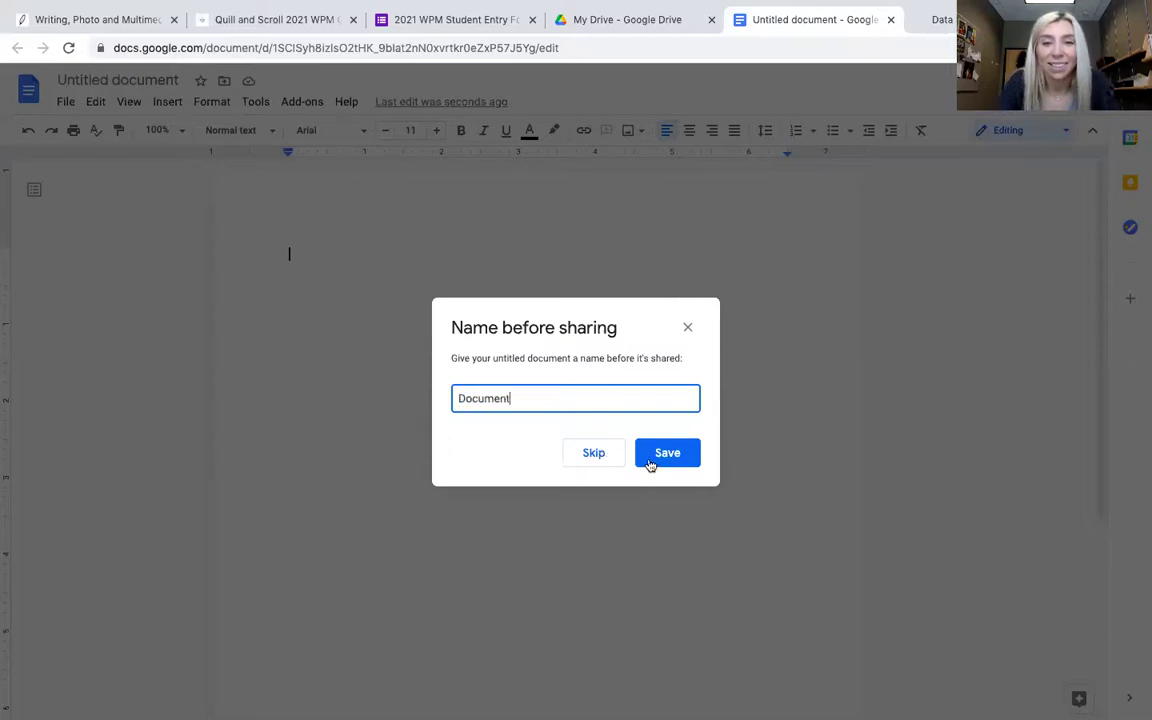
{"action": "left_click", "coordinate": [668, 453]}
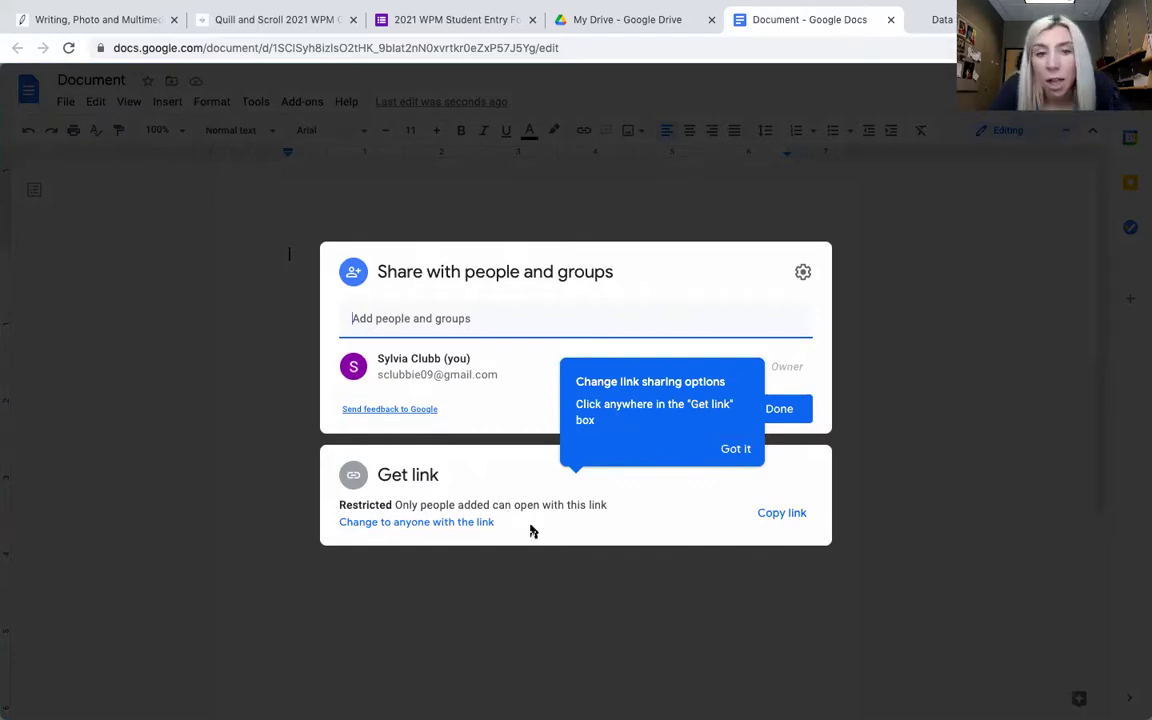
- Set link sharing so anyone with the link can view, then select the document's address
{"action": "left_click", "coordinate": [432, 518]}
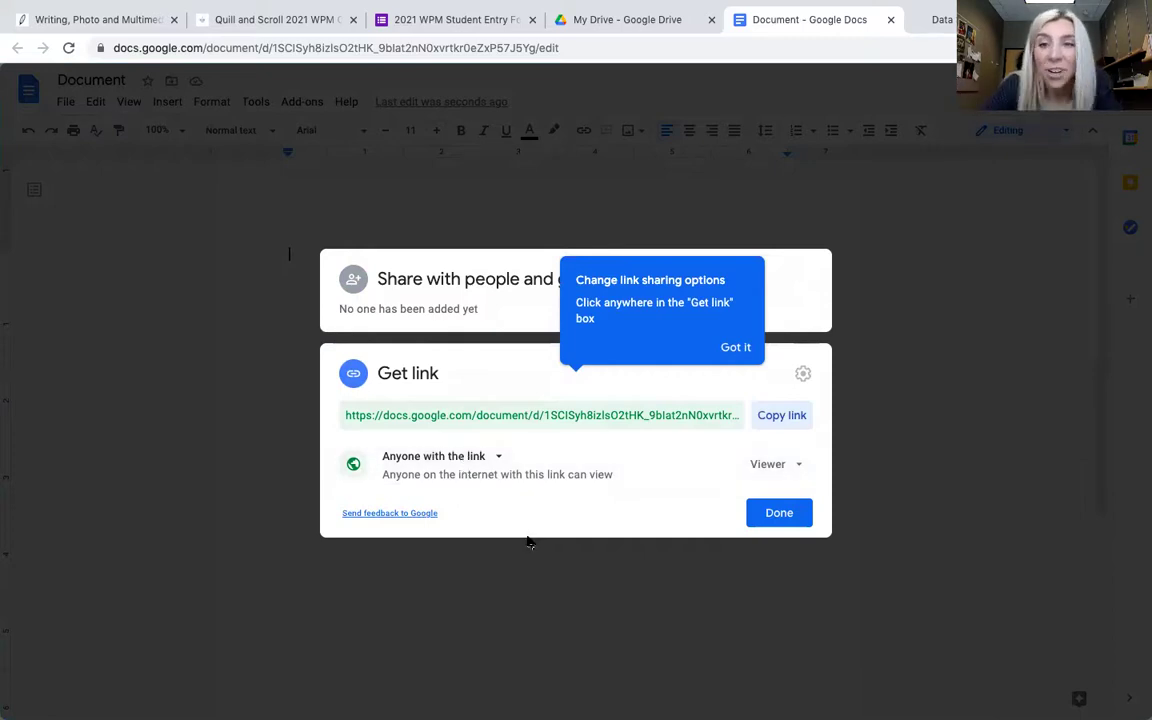
{"action": "left_click", "coordinate": [774, 514]}
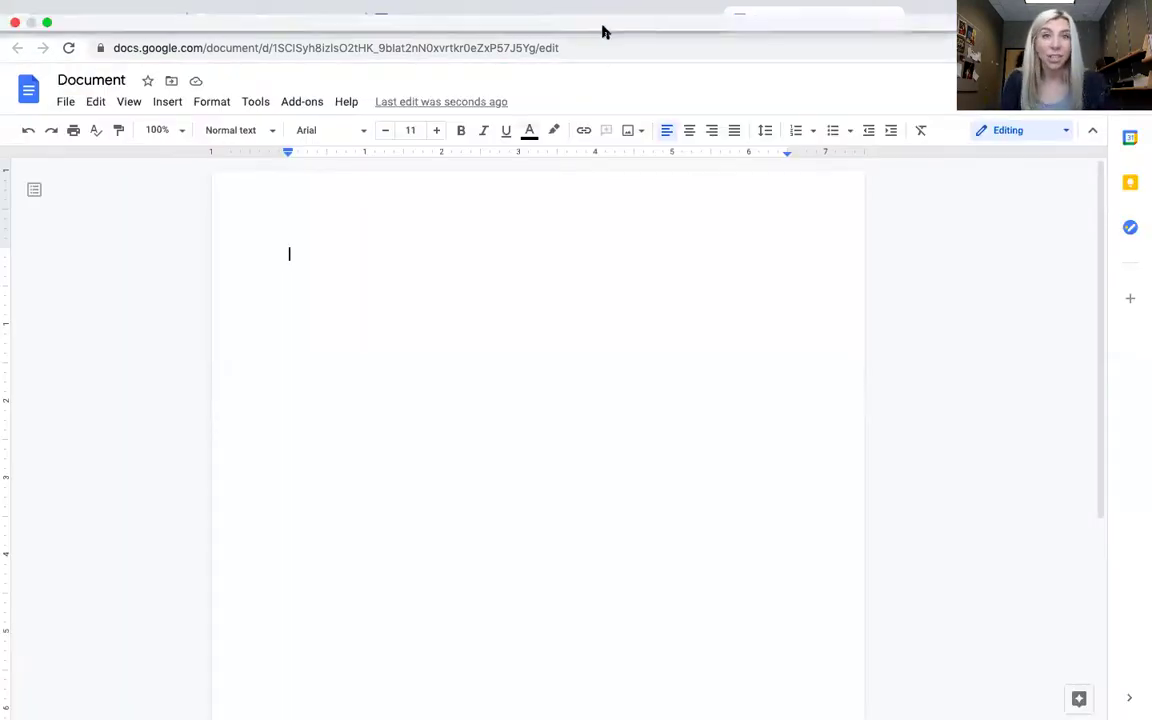
{"action": "left_click", "coordinate": [601, 48]}
{"action": "key", "text": "ctrl+c"}
- Replace the Link to Entry text with the shared Google Doc link
{"action": "left_click", "coordinate": [416, 347]}
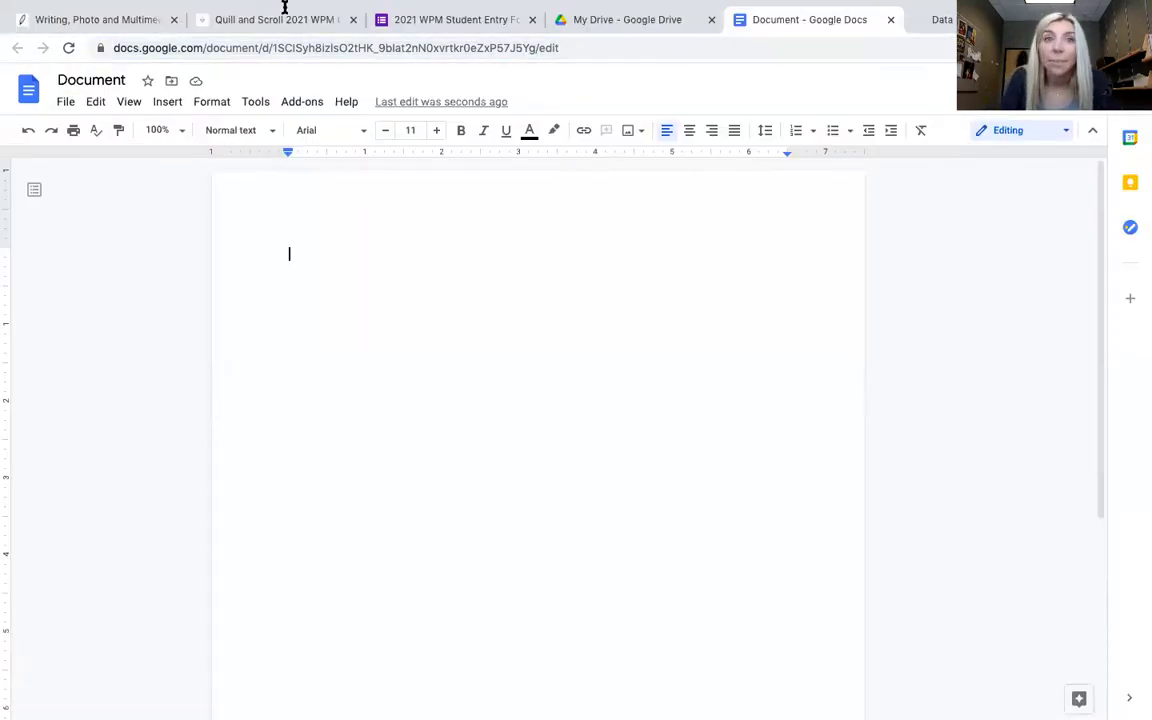
{"action": "left_click", "coordinate": [449, 48]}
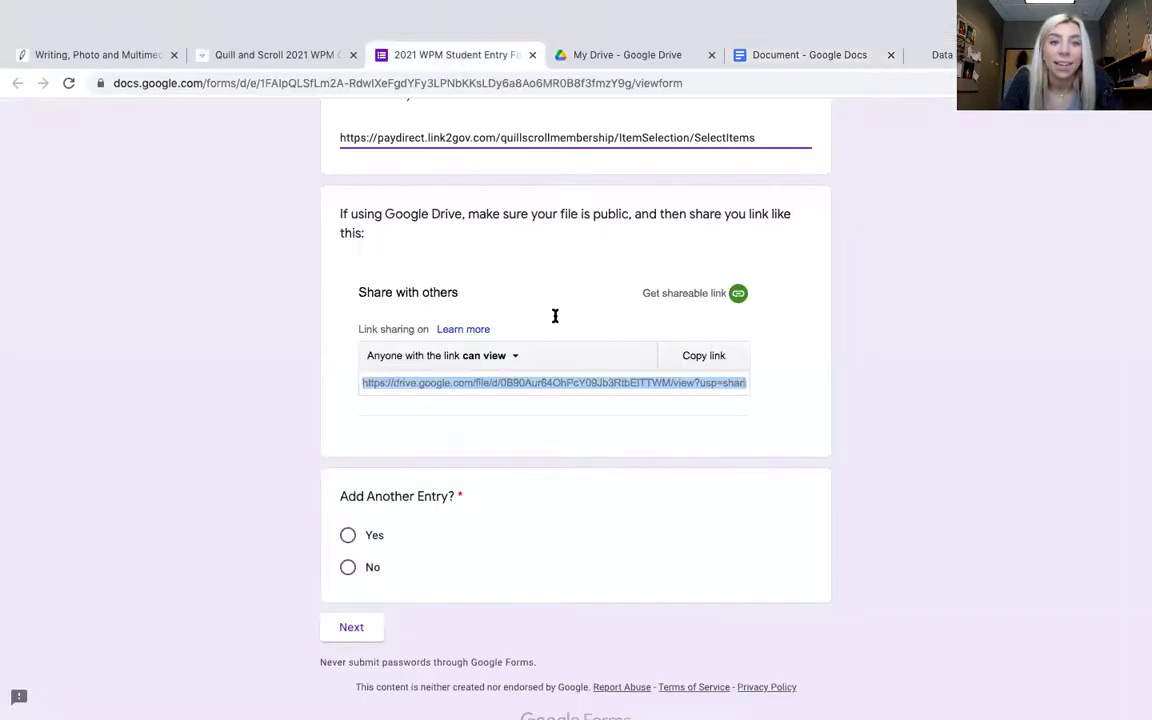
{"action": "scroll", "coordinate": [437, 197], "scroll_direction": "up", "scroll_amount": 2}
{"action": "left_click_drag", "start_coordinate": [784, 196], "coordinate": [311, 188]}
{"action": "key", "text": "ctrl+v"}
- Answer No to Add Another Entry and submit the student entry
{"action": "scroll", "coordinate": [430, 392], "scroll_direction": "down", "scroll_amount": 2}
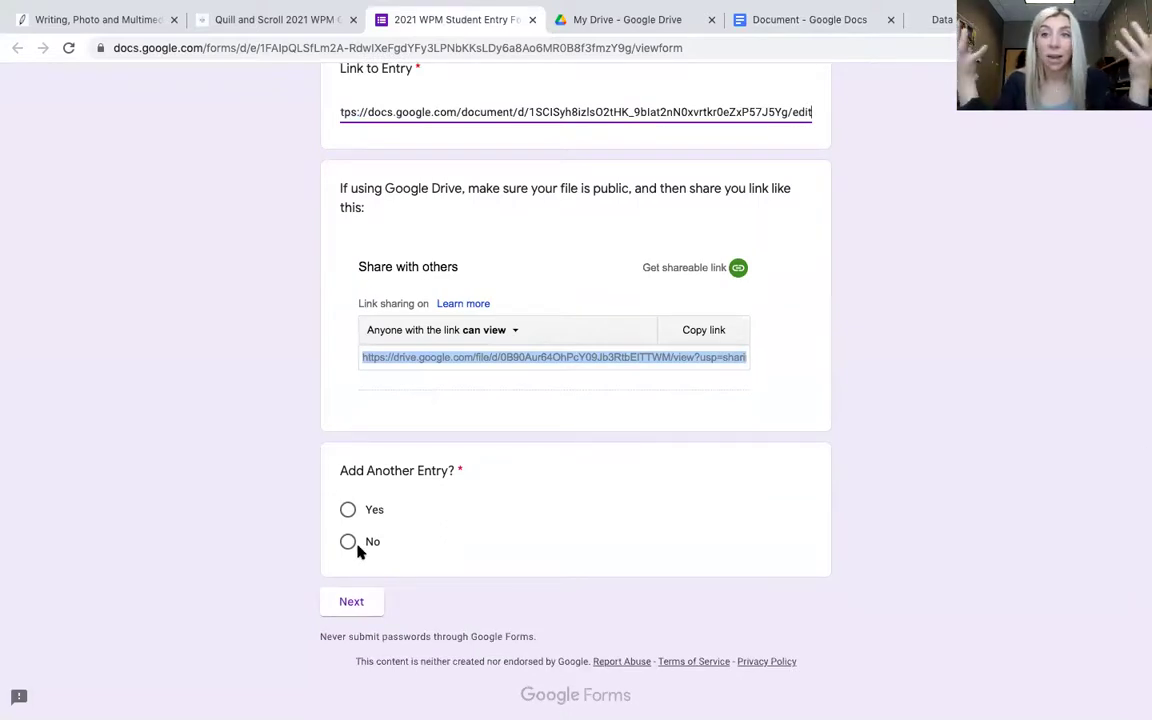
{"action": "left_click", "coordinate": [349, 543]}
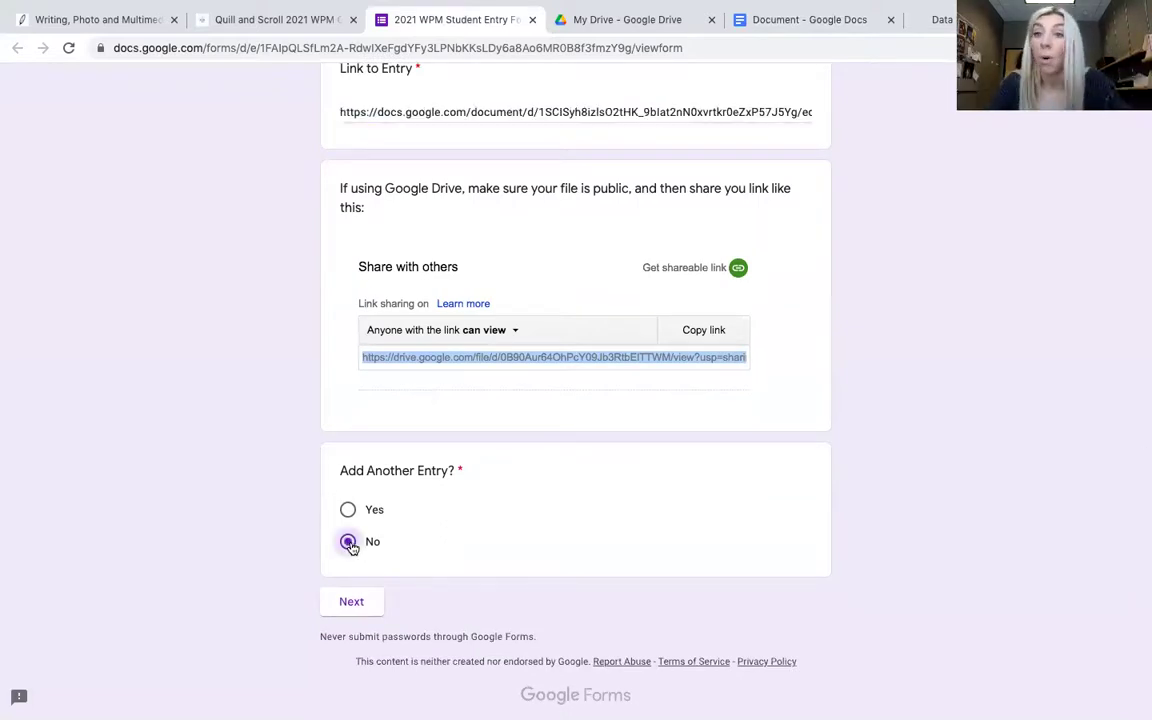
{"action": "left_click", "coordinate": [330, 600]}
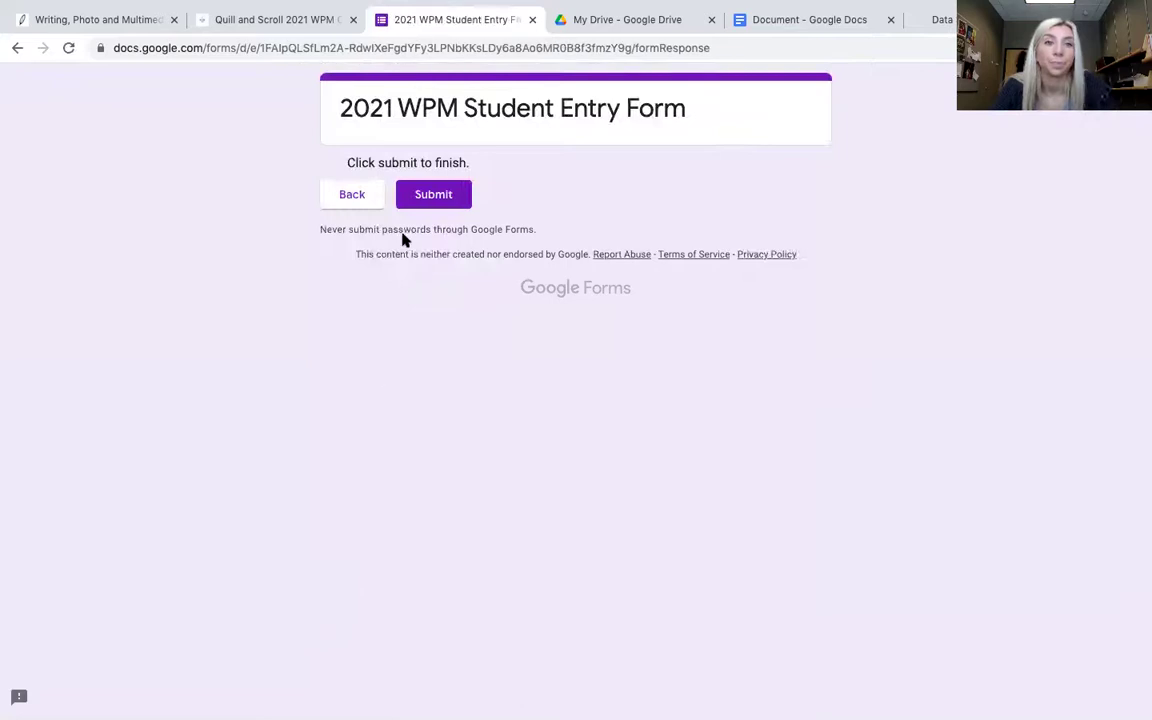
{"action": "left_click", "coordinate": [430, 195]}
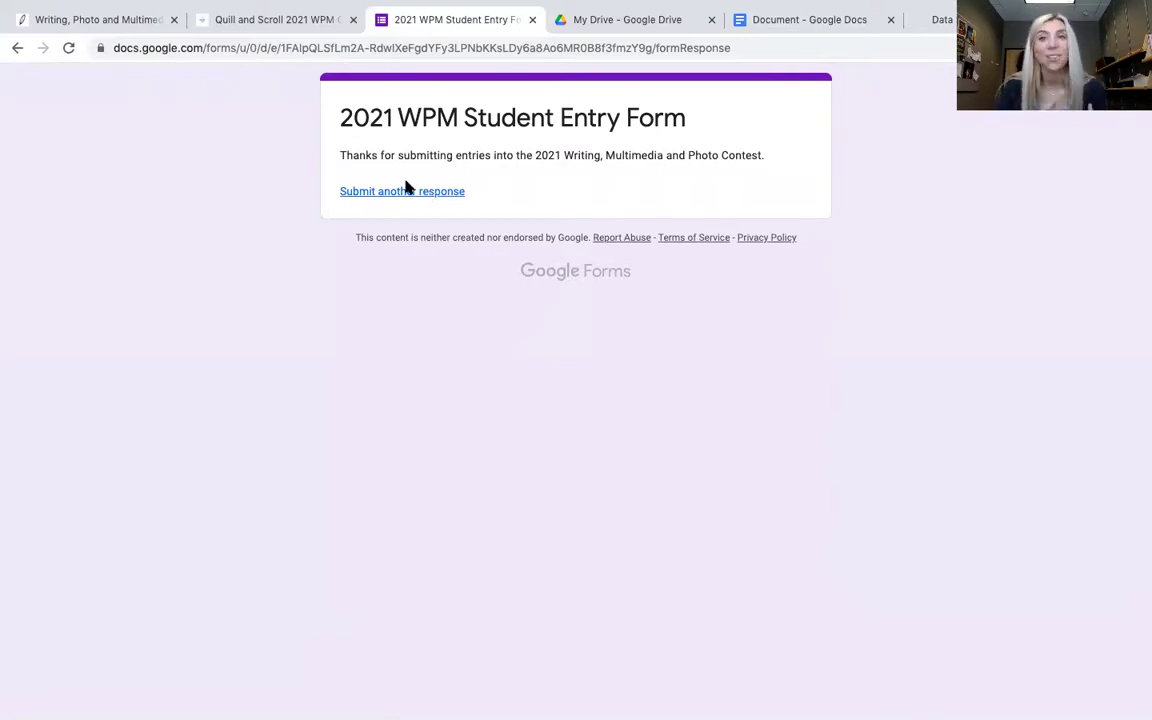
- Switch back to the Writing, Photo and Multimedia Contest tab on Quill and Scroll
{"action": "mouse_move", "coordinate": [640, 7]}
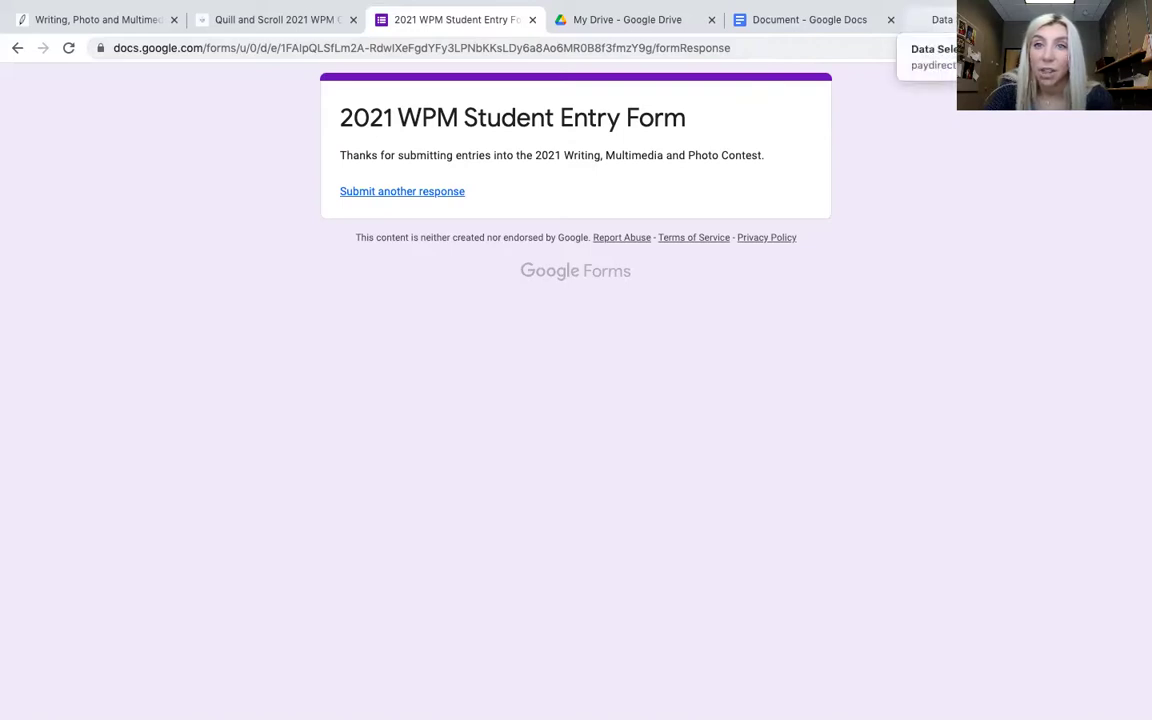
{"action": "left_click", "coordinate": [84, 24]}
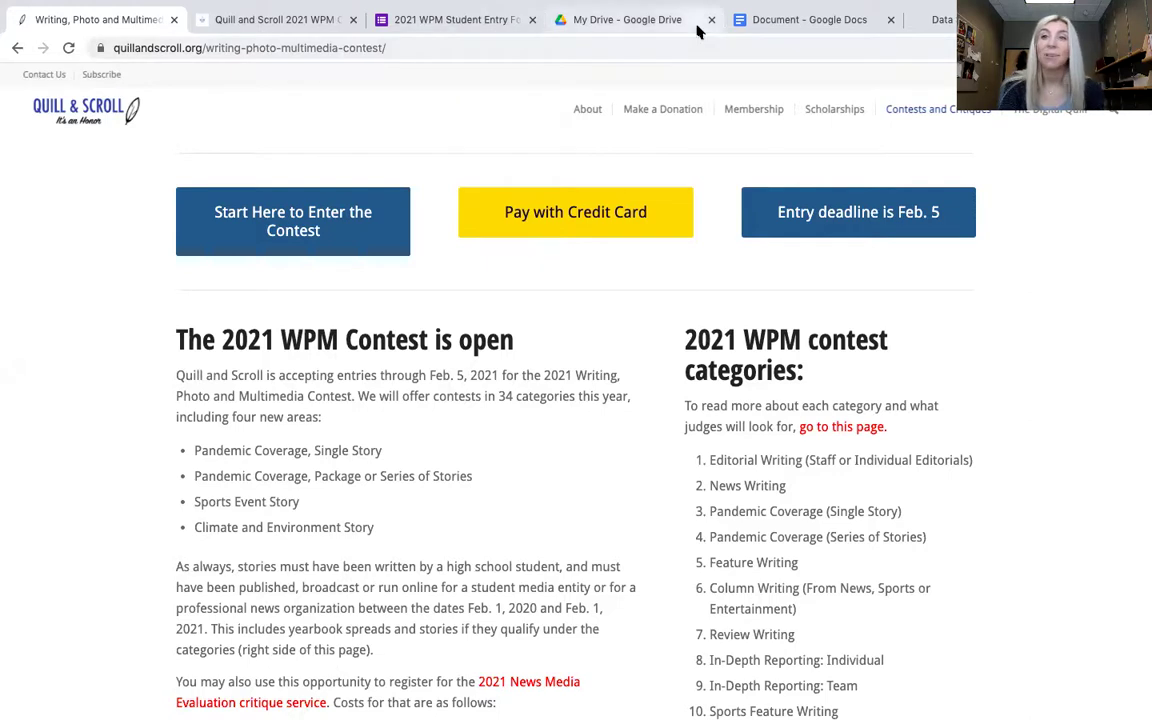
{"action": "mouse_move", "coordinate": [851, 5]}
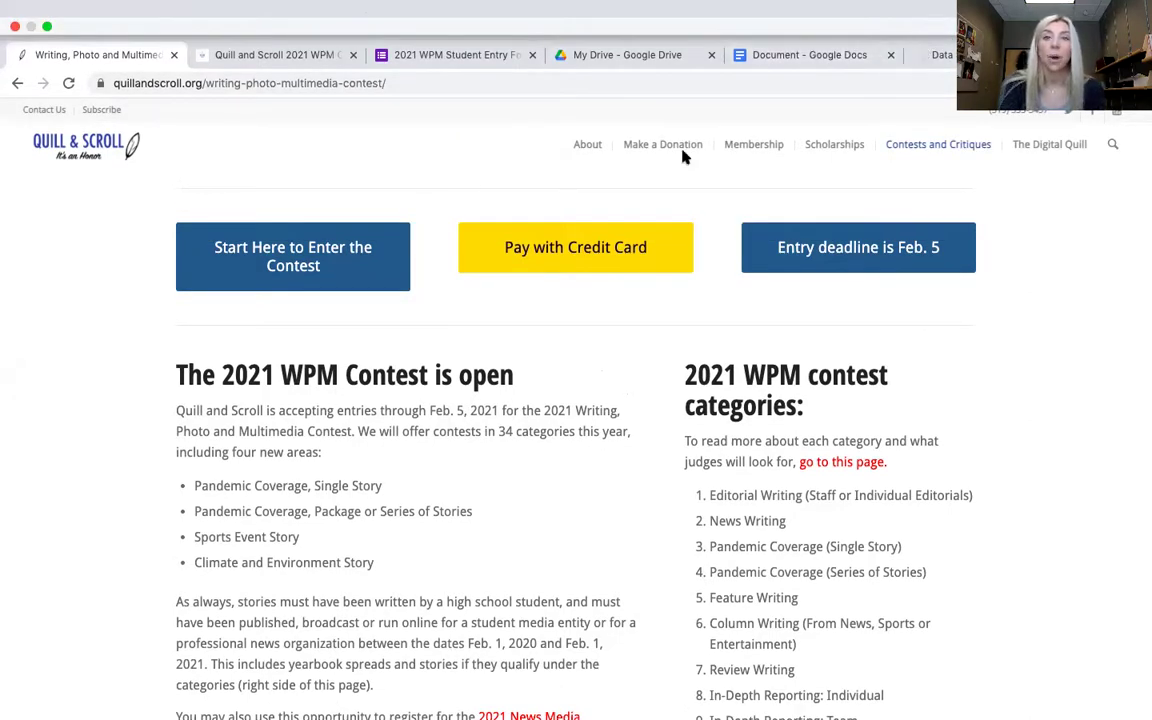
- Pay by credit card with a Payment Amount of 225.00, matching the contest total, and continue
{"action": "left_click", "coordinate": [586, 246]}
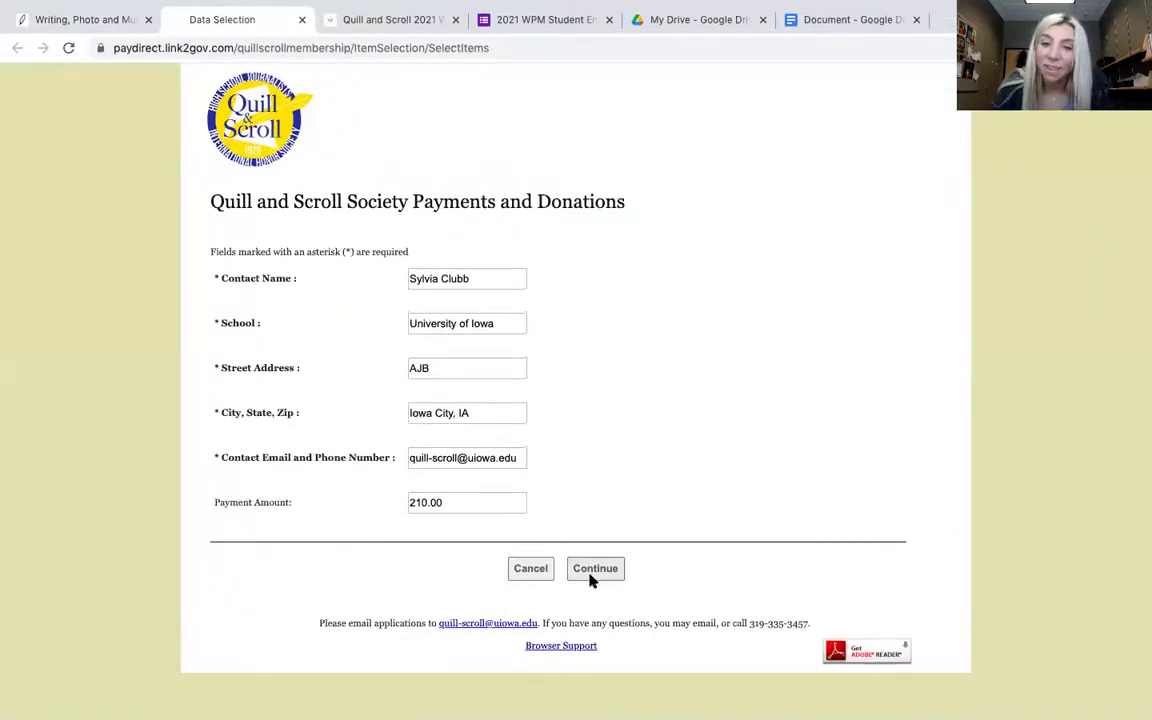
{"action": "left_click", "coordinate": [421, 500]}
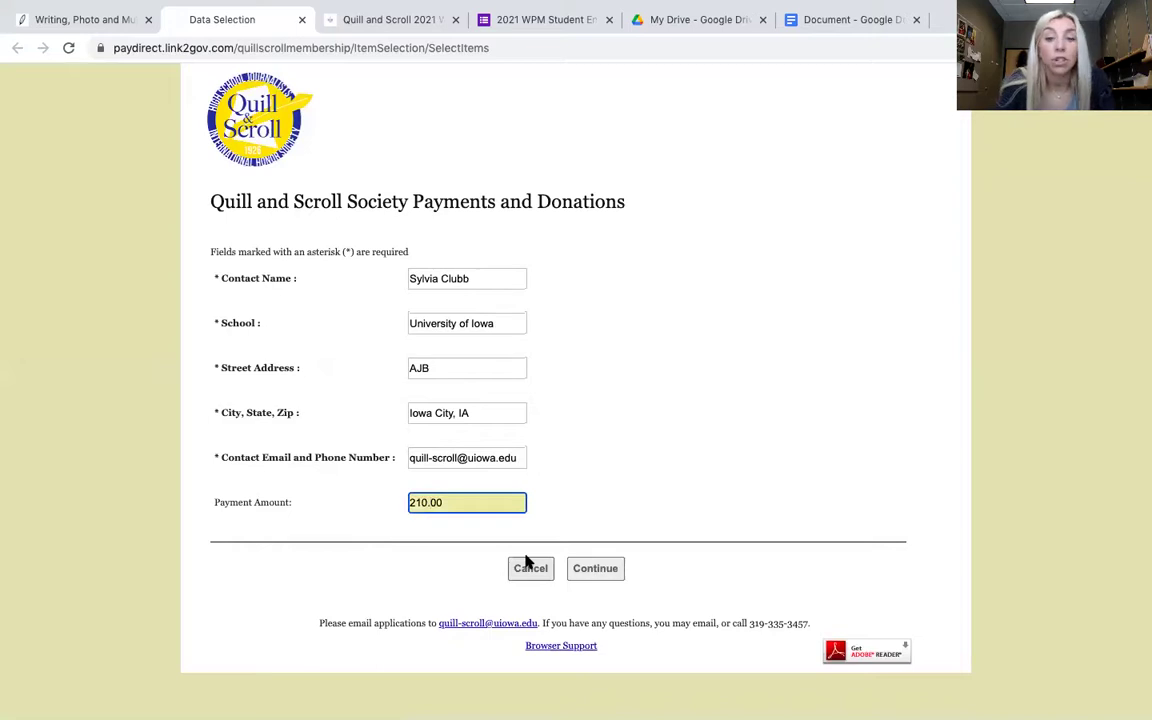
{"action": "type", "text": "225"}
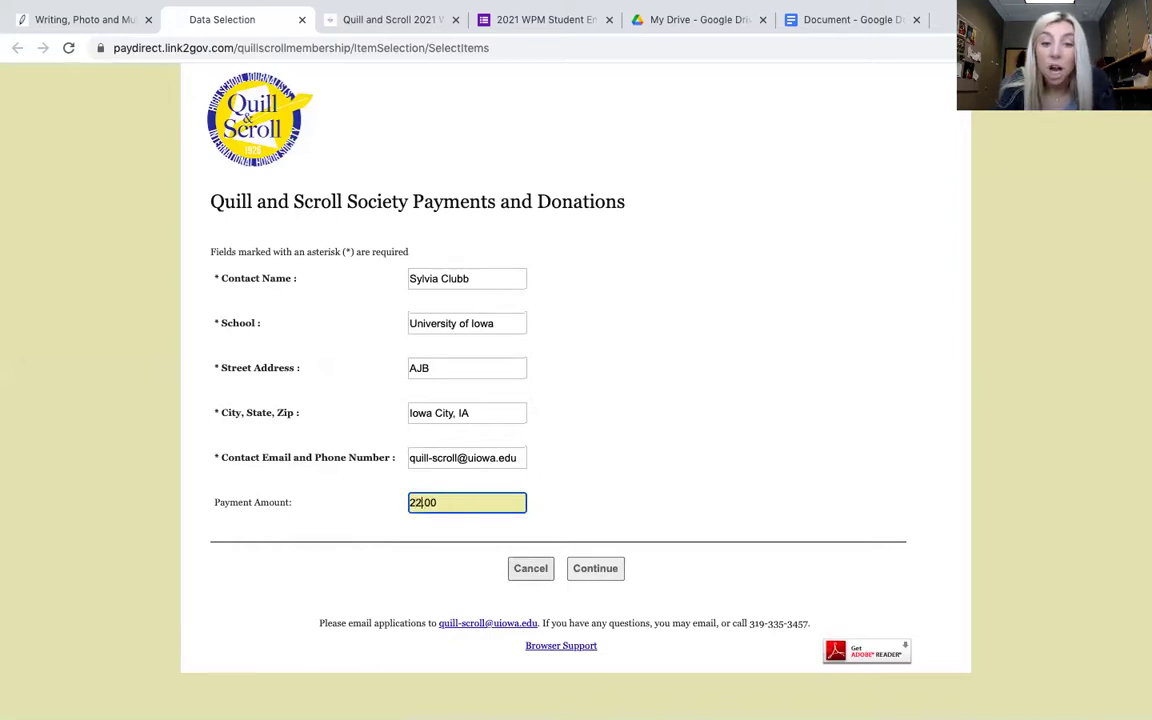
{"action": "key", "text": "Tab"}
{"action": "left_click", "coordinate": [580, 570]}
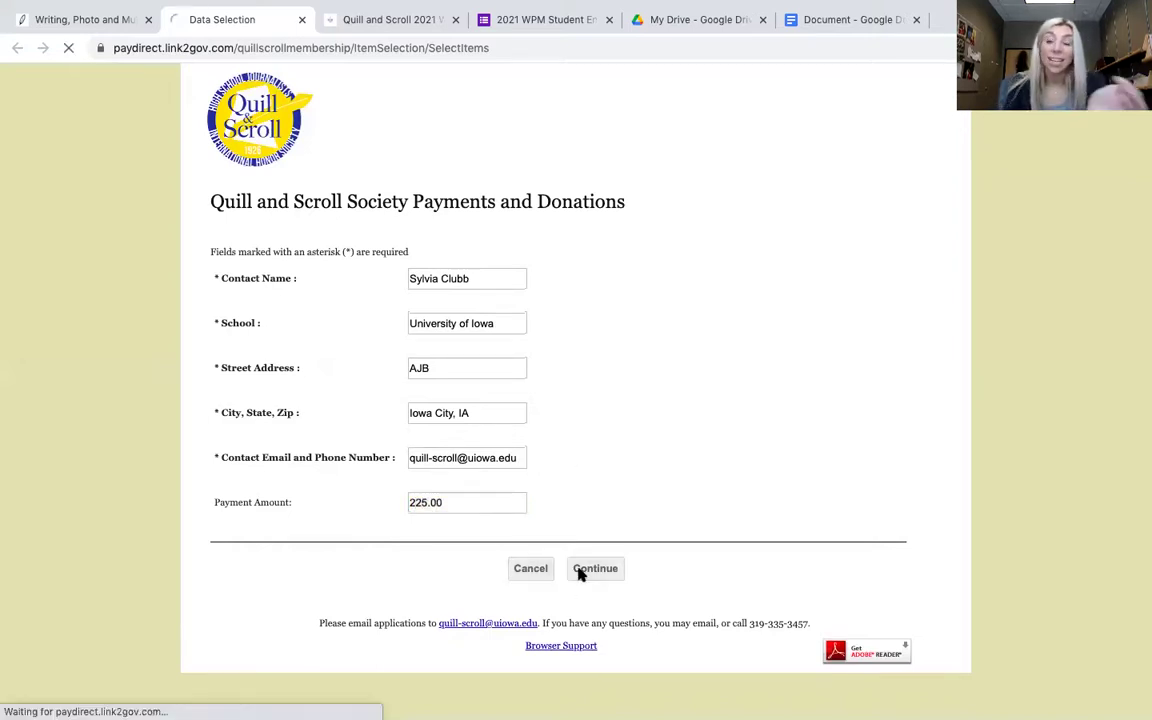